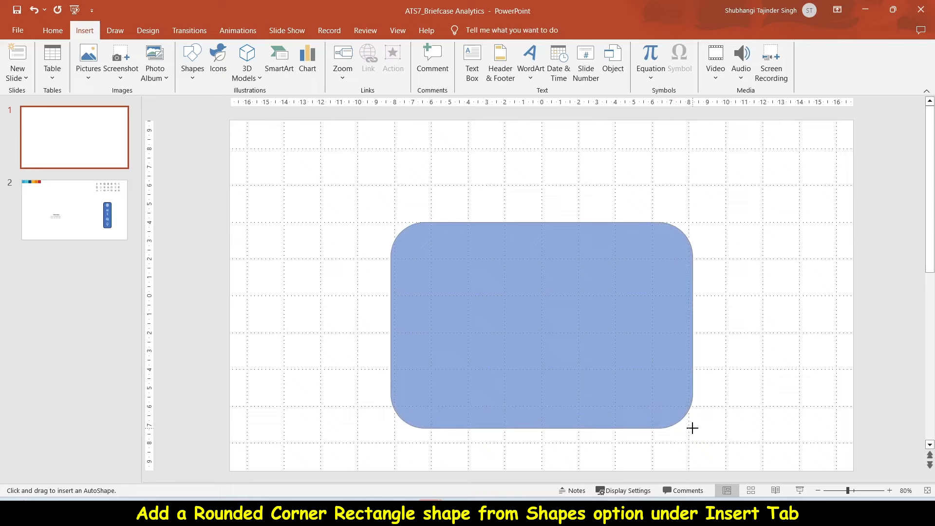
Step: Draw a rounded rectangle about 16.4 cm wide and 11.48 cm high on the lower middle of the slide, slightly adjusting its corner rounding
left_click_drag(693, 428, 693, 428)
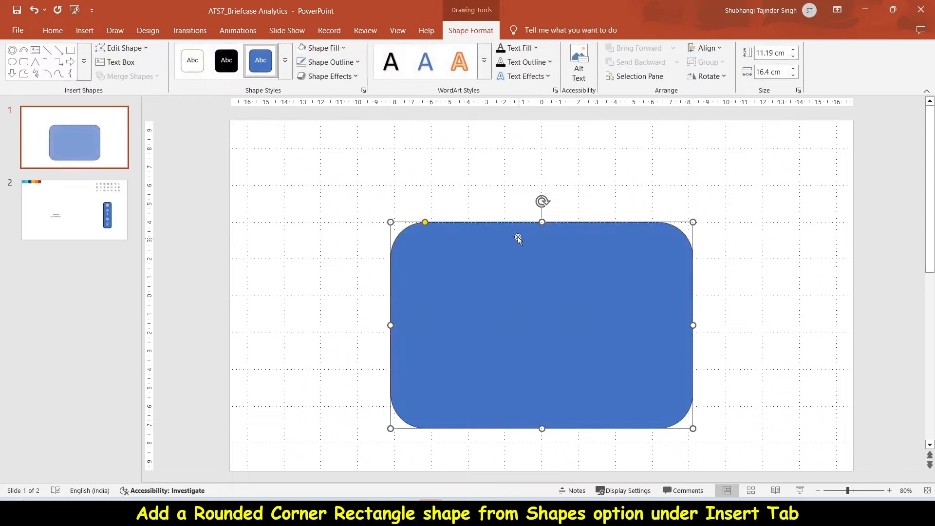
left_click_drag(542, 220, 542, 216)
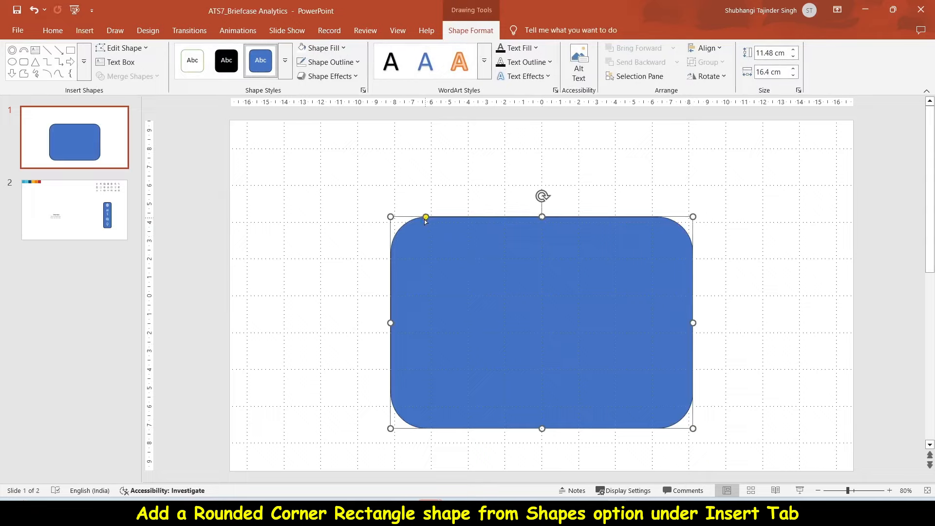
left_click_drag(425, 220, 424, 222)
Step: Remove the outline from the rounded rectangle
left_click(344, 67)
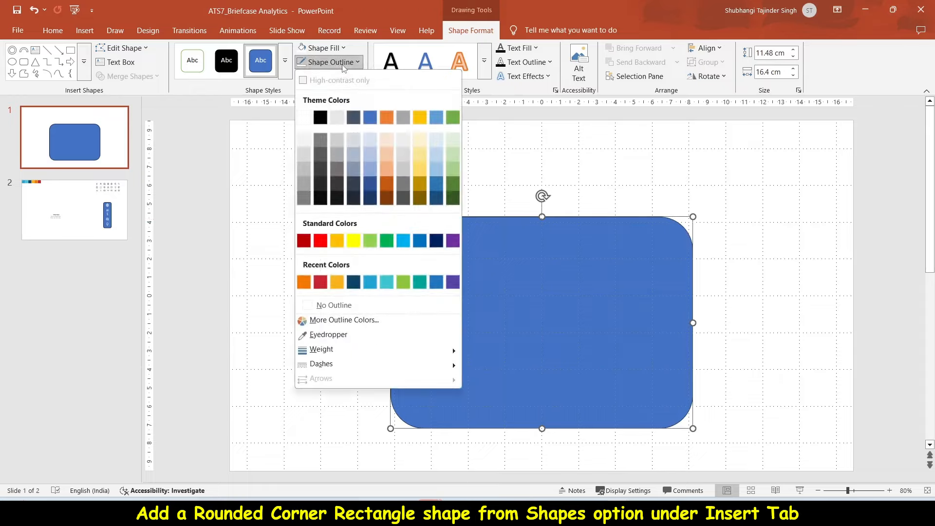
left_click(354, 305)
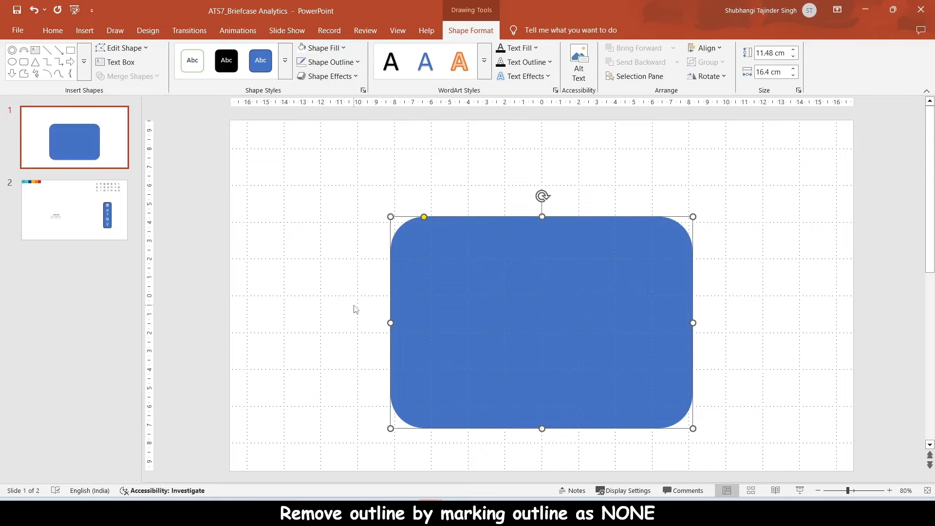
left_click(355, 310)
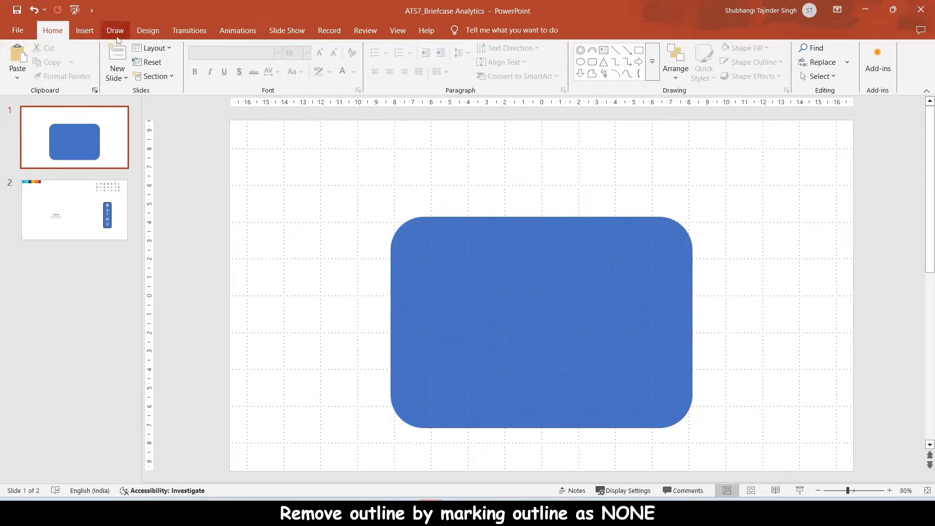
Step: Draw a Block Arc about 5.13 cm wide and 4.63 cm high above the rounded rectangle
left_click(87, 31)
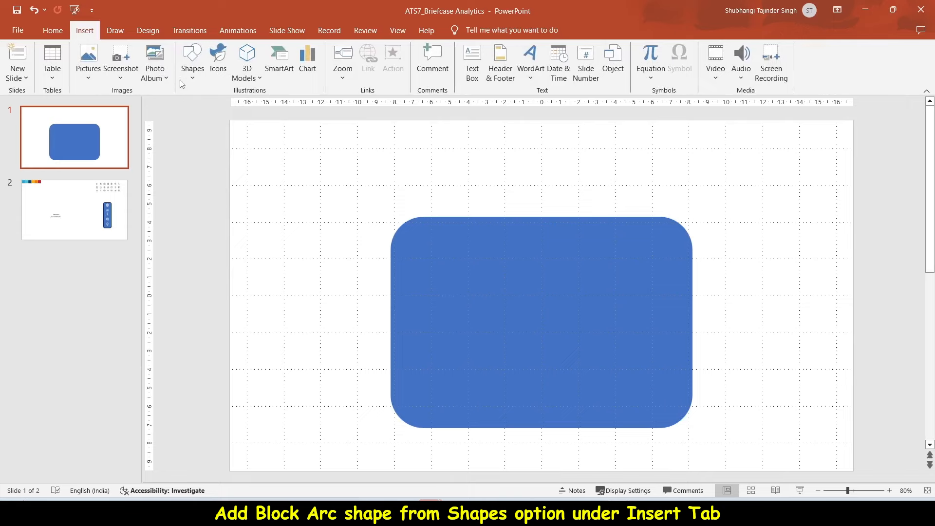
left_click(192, 63)
left_click(203, 106)
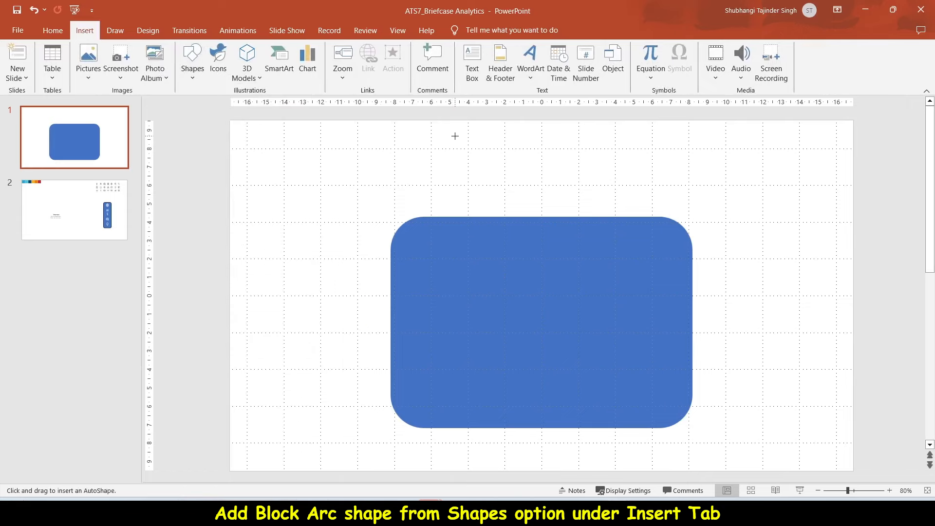
mouse_move(452, 139)
left_mouse_down()
mouse_move(525, 161)
mouse_move(546, 225)
left_mouse_up()
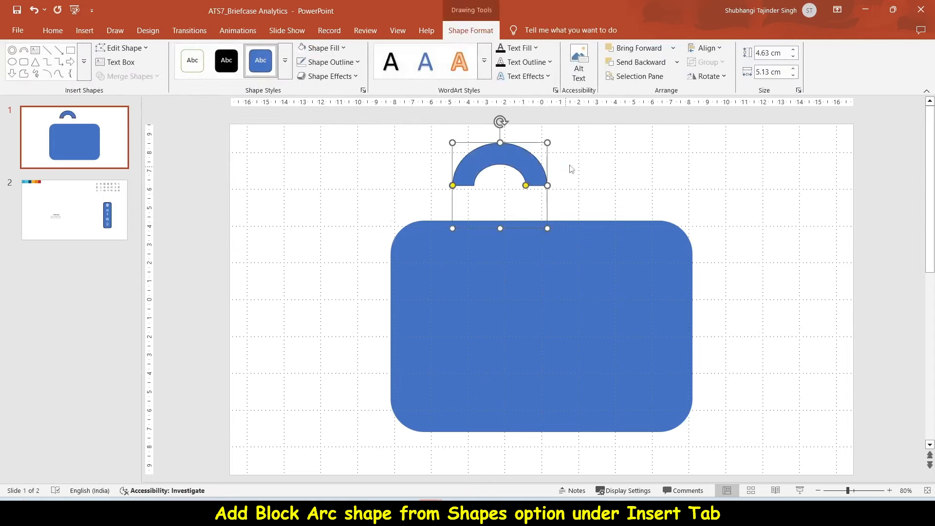
Step: Flip the block arc vertically and move it onto the middle of the rounded rectangle
left_click(708, 76)
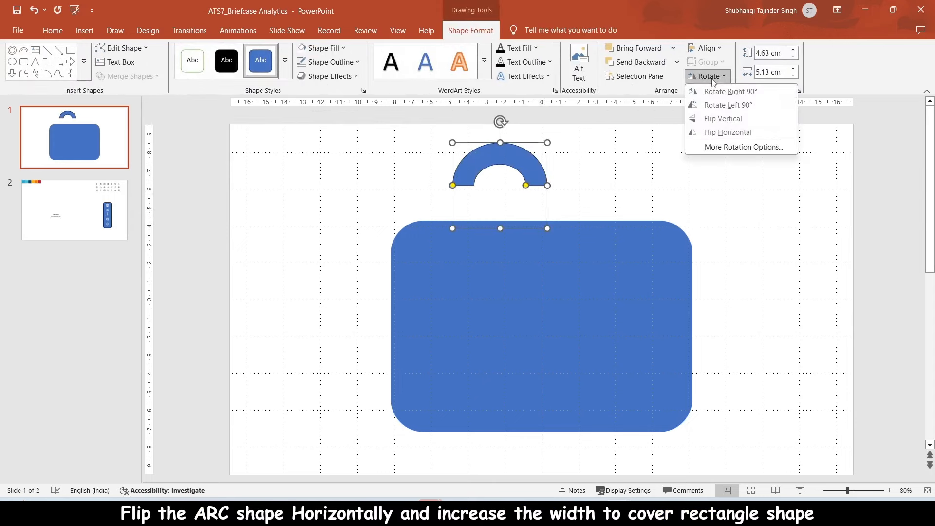
left_click(719, 119)
left_click_drag(491, 212, 539, 319)
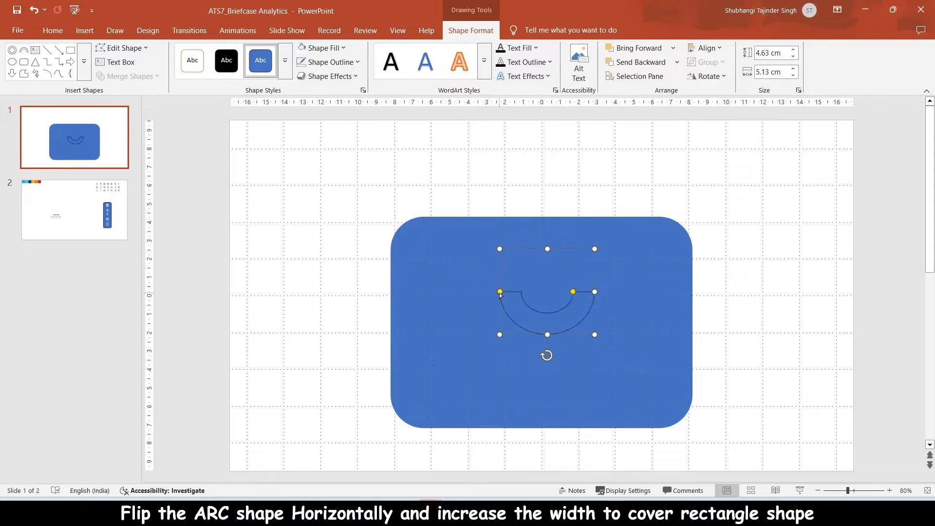
Step: Widen the block arc to about 18.71 cm, thin its band, and centre it so both ends extend beyond the rounded rectangle
left_click_drag(595, 293, 773, 265)
left_click_drag(634, 351, 583, 319)
left_click_drag(651, 290, 710, 285)
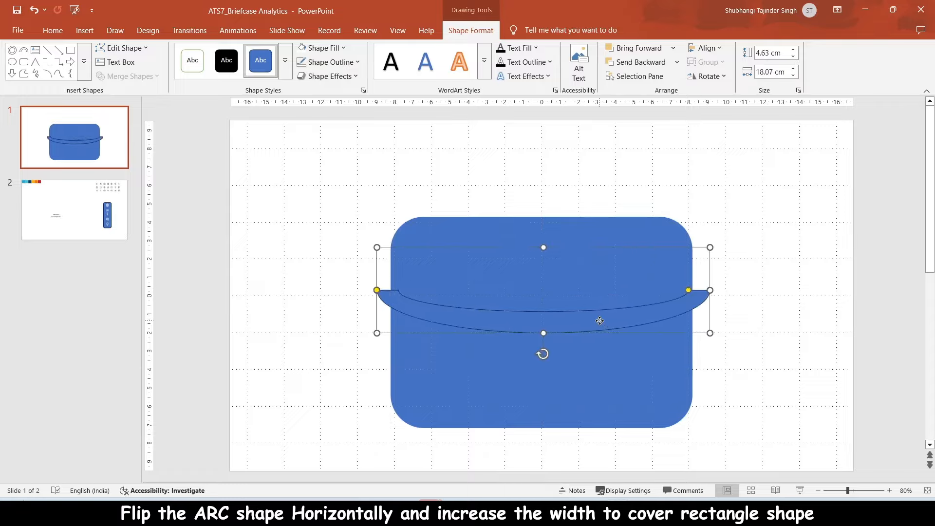
left_click_drag(597, 321, 591, 315)
mouse_move(703, 285)
left_mouse_down()
mouse_move(714, 285)
mouse_move(696, 290)
mouse_move(708, 290)
left_mouse_up()
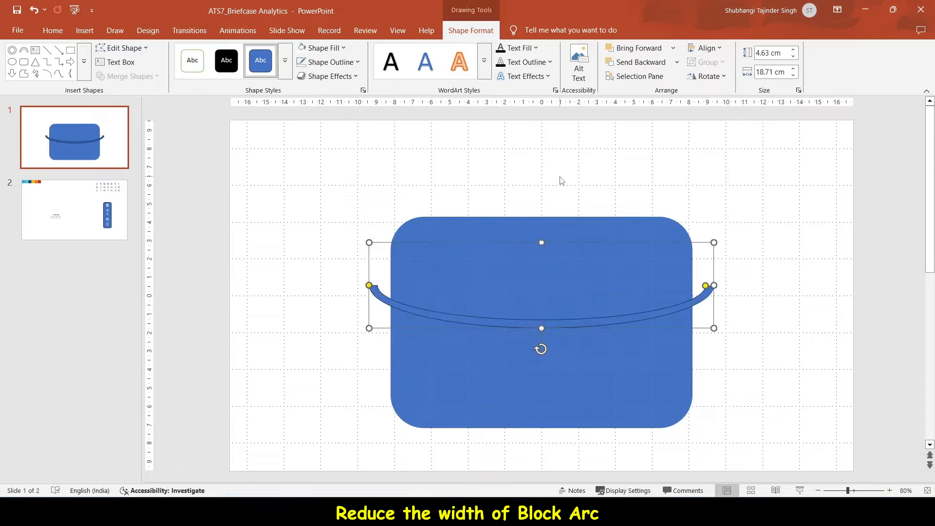
left_click(561, 180)
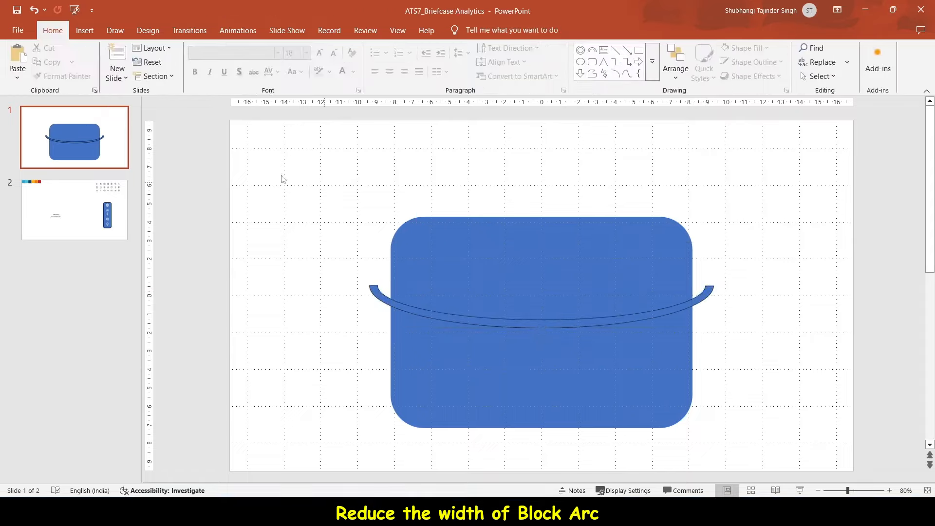
Step: Draw a thin vertical rectangle about 12.73 cm high and 0.21 cm wide beside the rounded rectangle
left_click(85, 30)
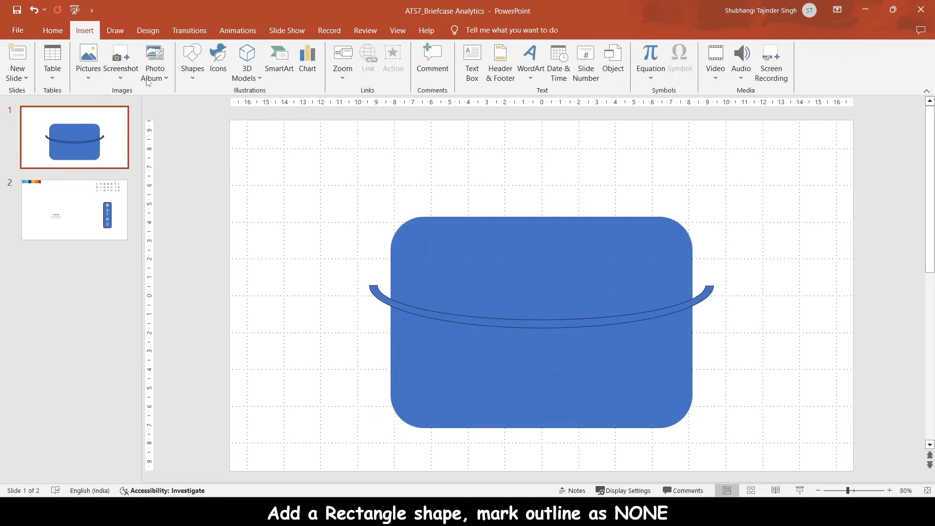
left_click(199, 77)
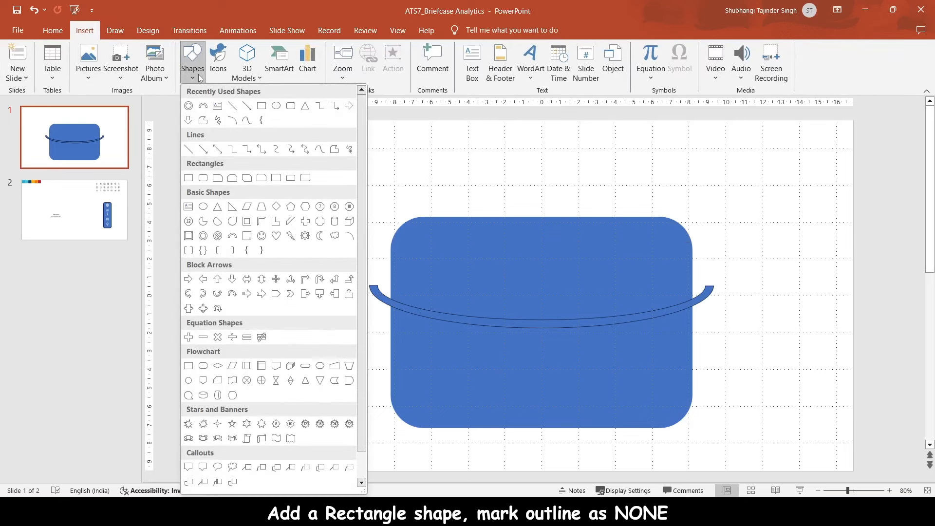
left_click(188, 178)
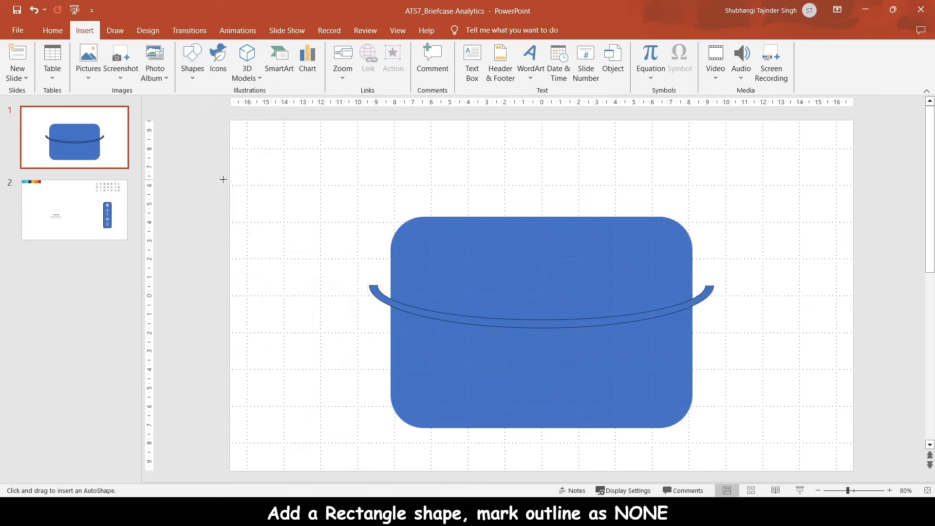
left_click_drag(318, 198, 322, 432)
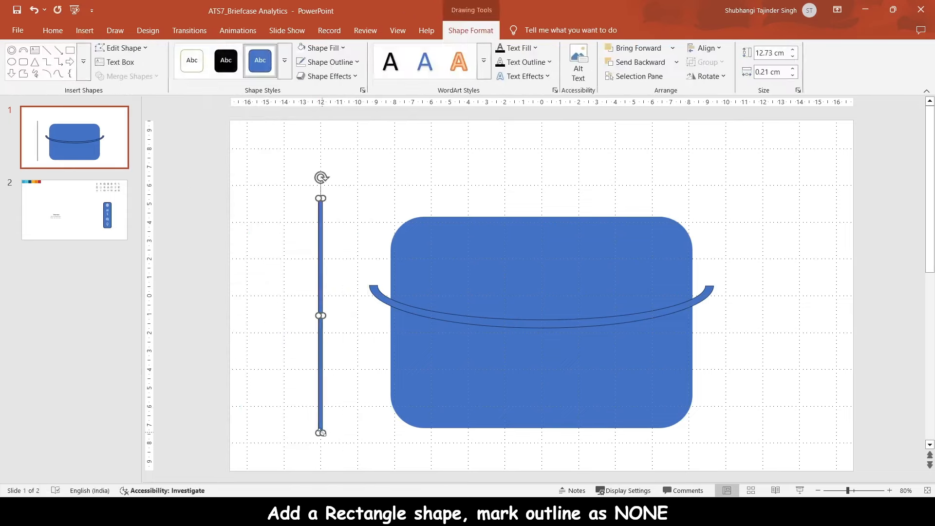
Step: Set the thin rectangle's width to 0.15 cm and remove its outline
left_click(793, 76)
left_click(763, 71)
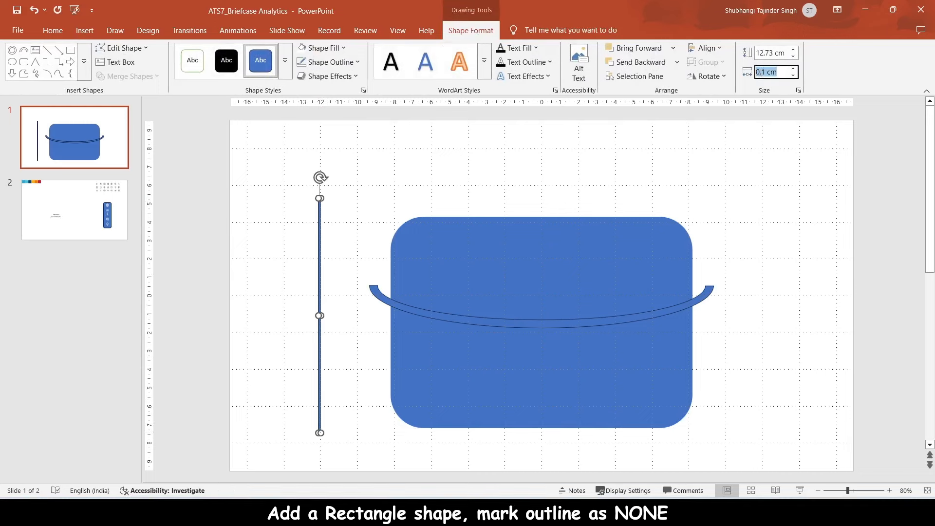
left_click(764, 71)
type("5")
key("Return")
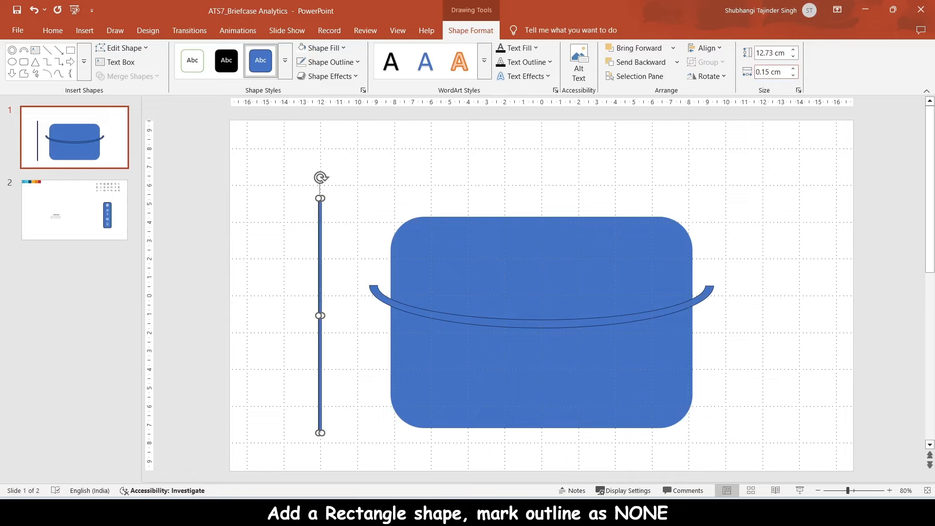
left_click(325, 62)
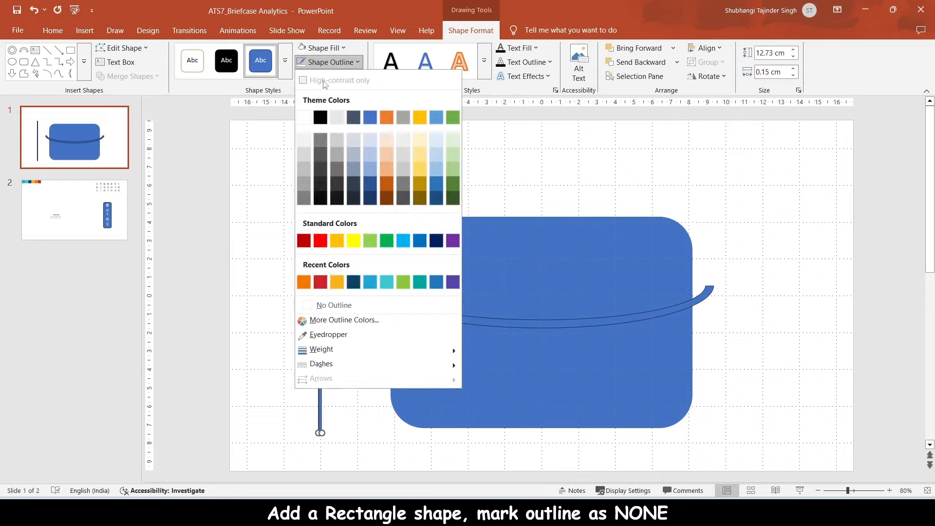
left_click(332, 306)
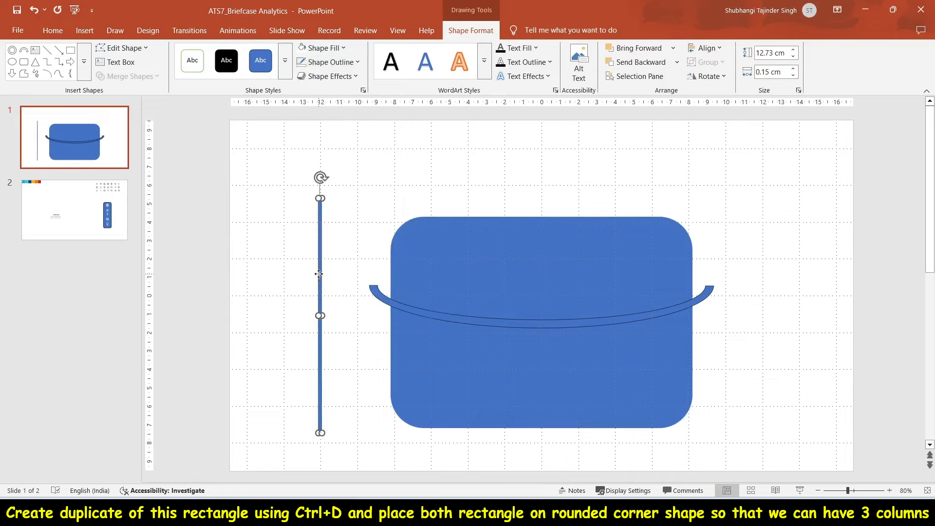
Step: Place the thin strip and a duplicate of it across the rounded rectangle, aligned with each other, to divide it into three columns
left_click_drag(319, 276, 491, 286)
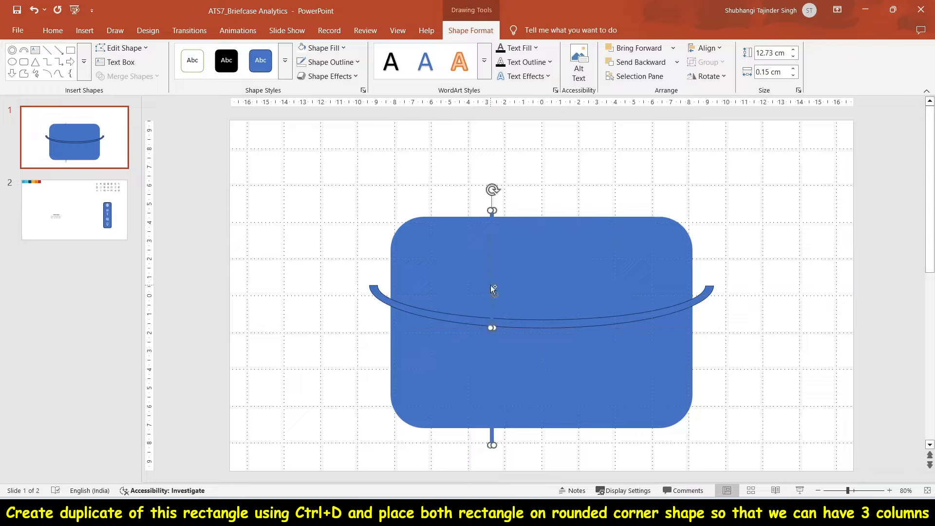
key("ctrl+d")
left_click_drag(501, 260, 593, 253)
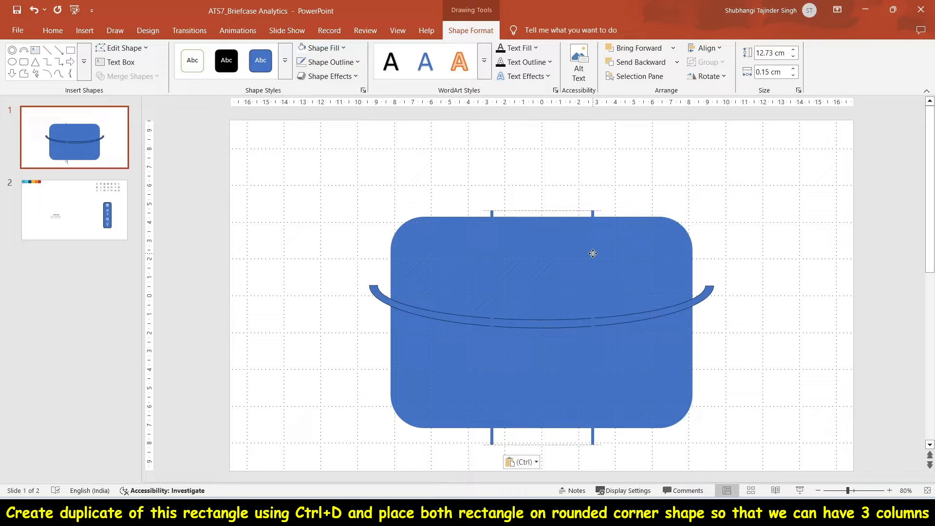
left_click_drag(592, 254, 592, 253)
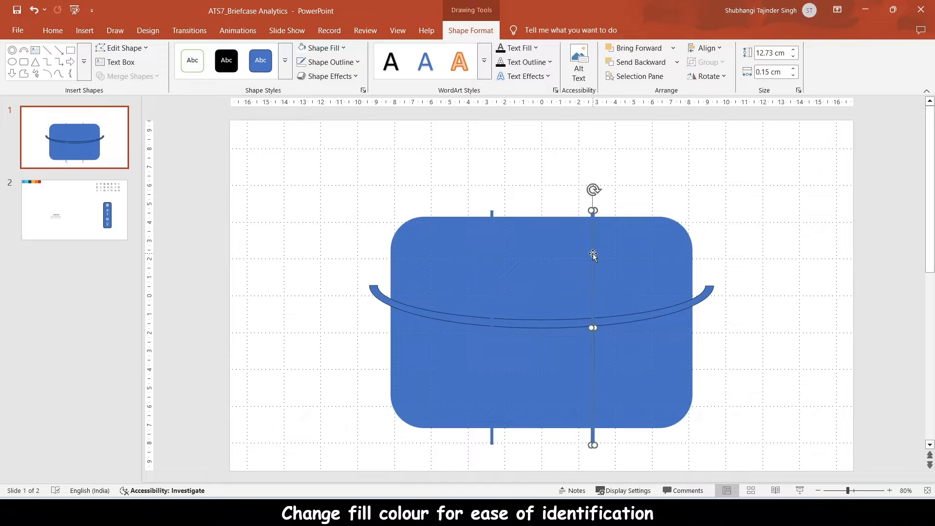
Step: Fill both vertical strips with the lightest orange theme colour
left_click(493, 213, "shift")
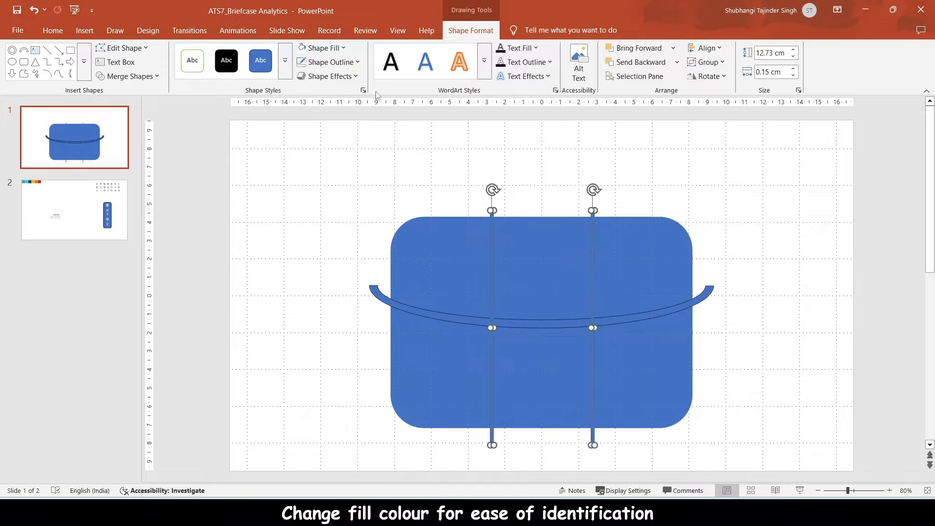
left_click(326, 49)
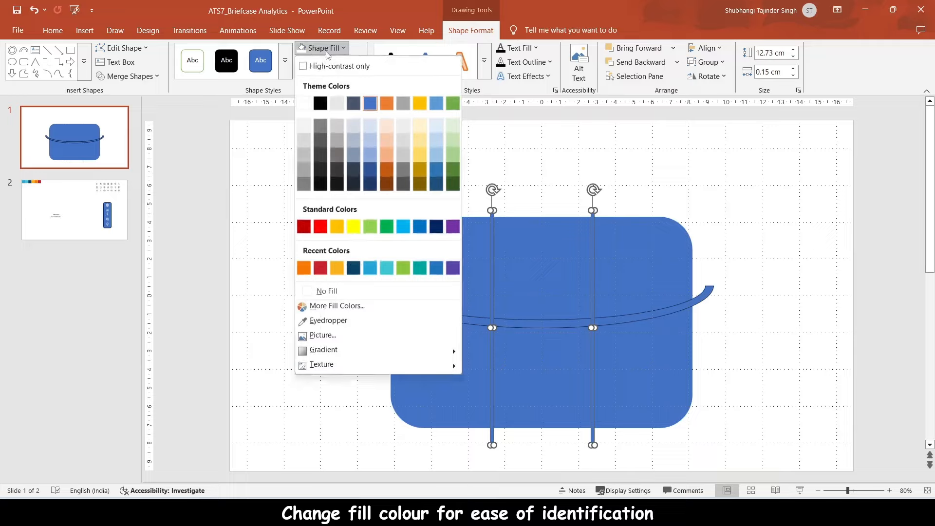
left_click(388, 132)
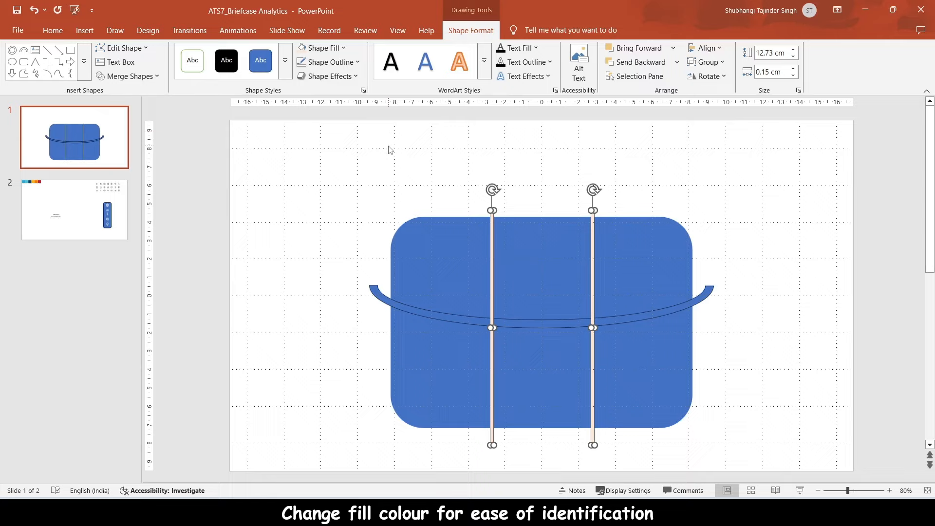
left_click(389, 149)
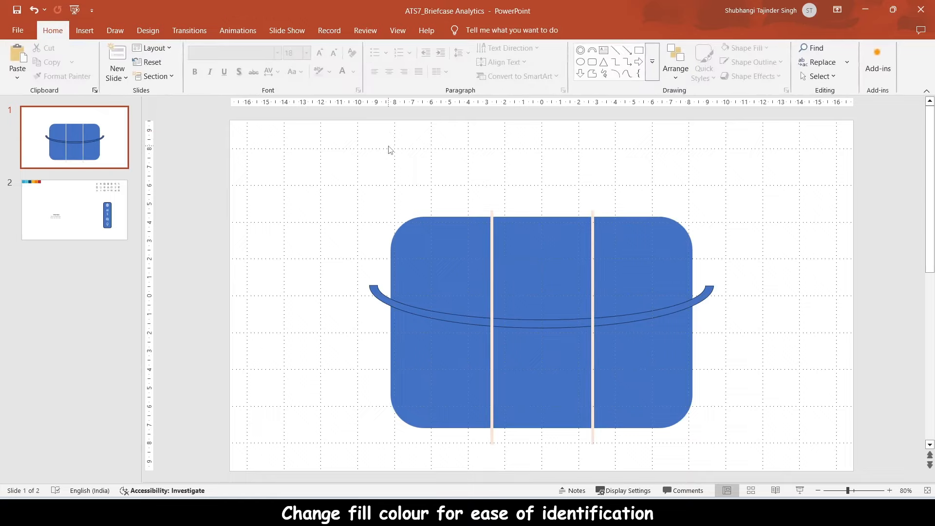
Step: Split the rounded rectangle, block arc and both strips into separate pieces with the Fragment merge operation
left_click_drag(342, 178, 743, 466)
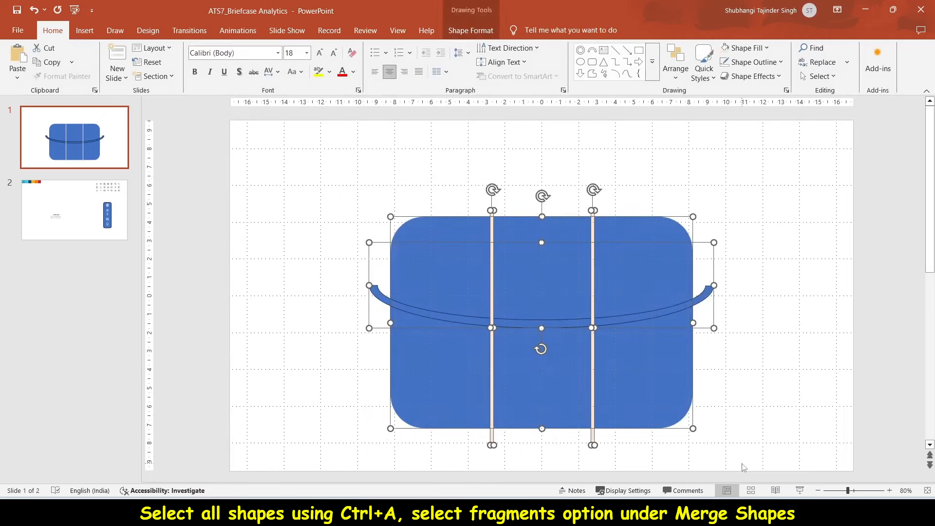
left_click(470, 30)
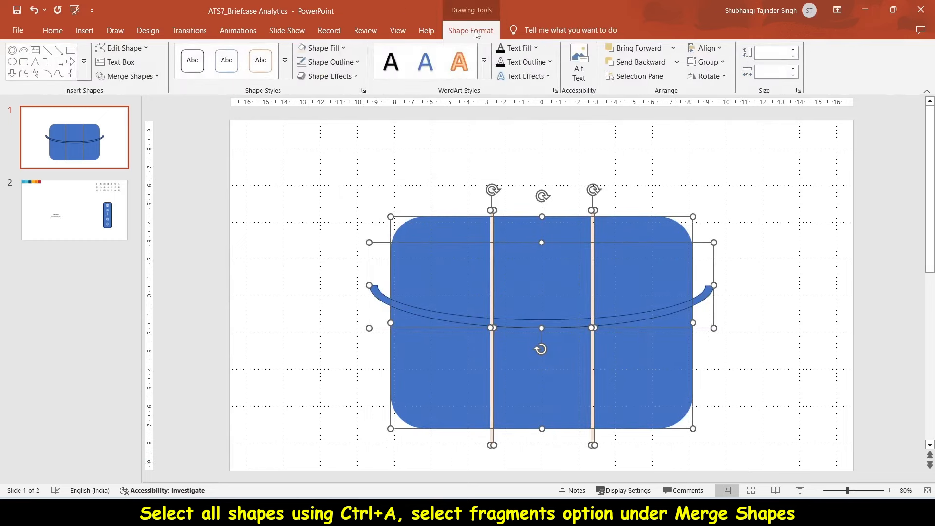
left_click(158, 78)
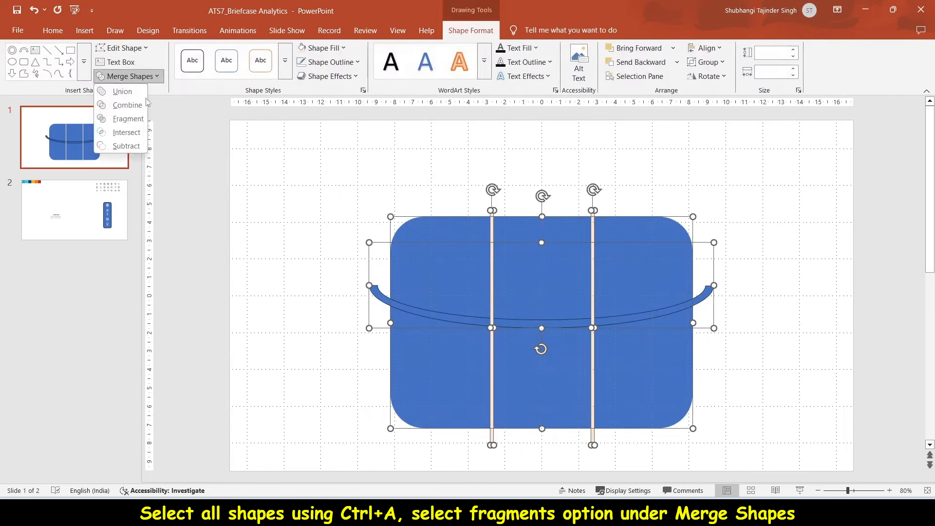
left_click(127, 119)
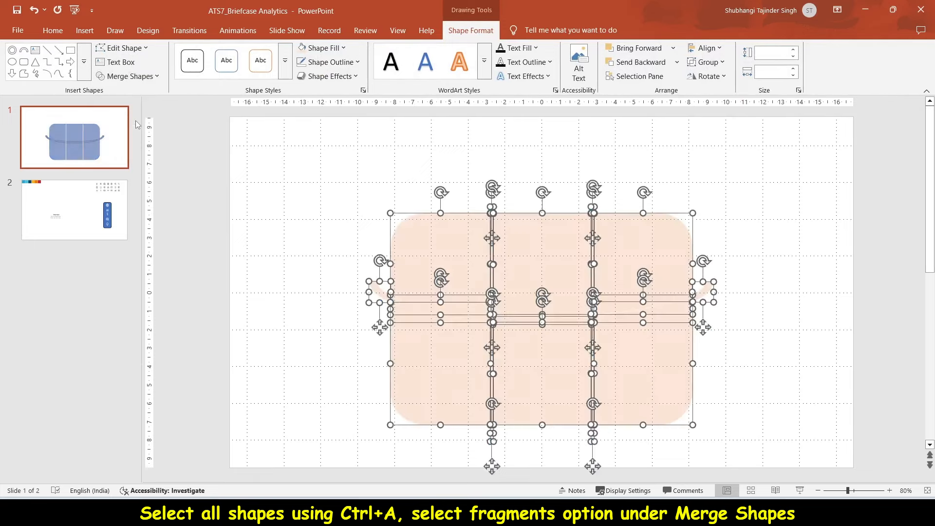
left_click(355, 294)
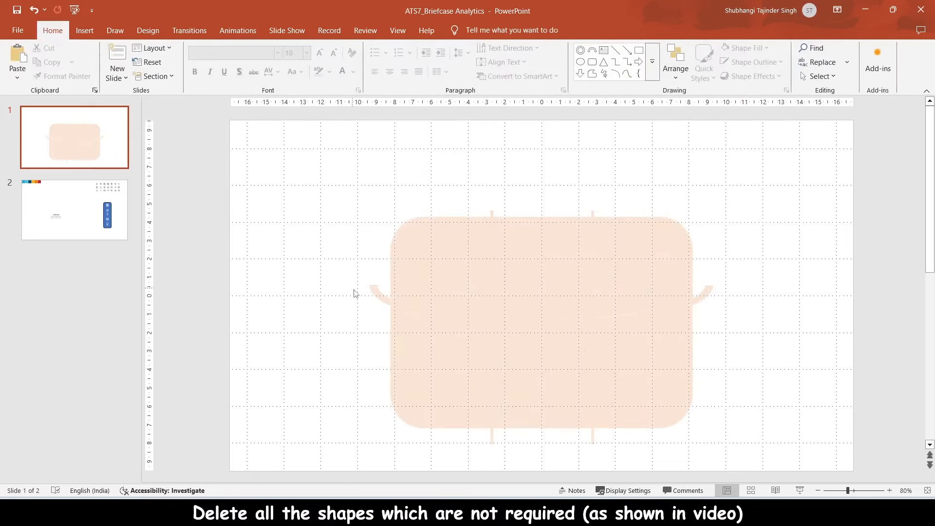
Step: Delete the two arc ends outside the rounded rectangle and the two strip tips protruding above it
left_click(378, 293)
key("Delete")
left_click(709, 298)
key("Delete")
left_click(593, 214)
key("Delete")
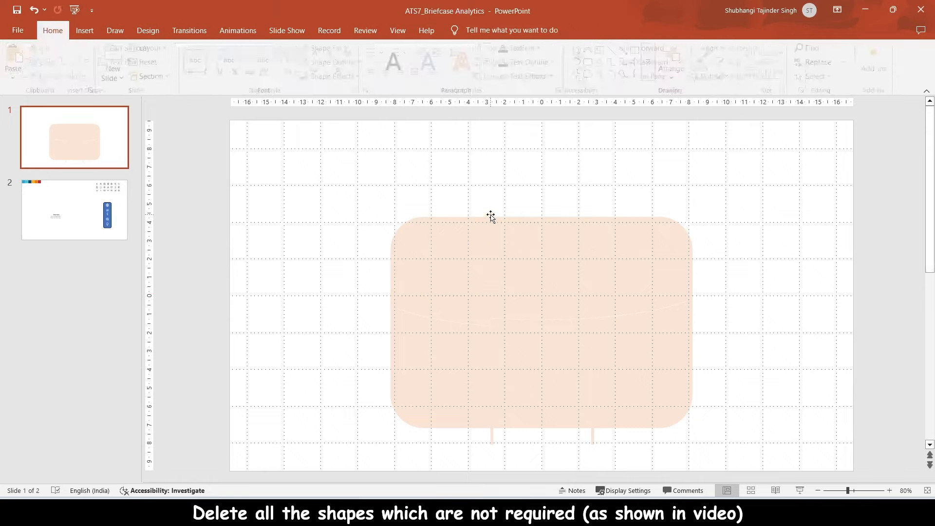
left_click(490, 215)
key("Delete")
Step: Delete the segments of both vertical strips inside the rounded rectangle, above and below the curved band
left_click(492, 259)
key("Delete")
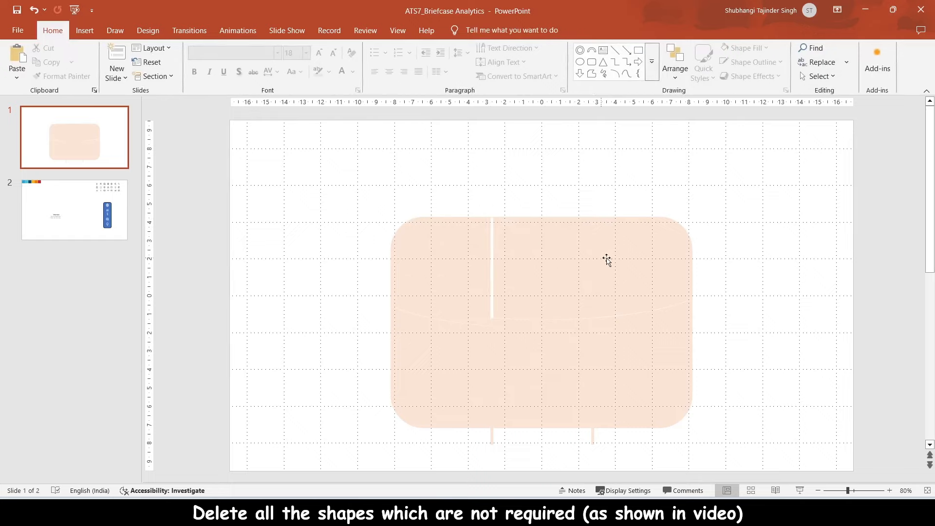
left_click(592, 327)
key("Delete")
left_click(592, 310)
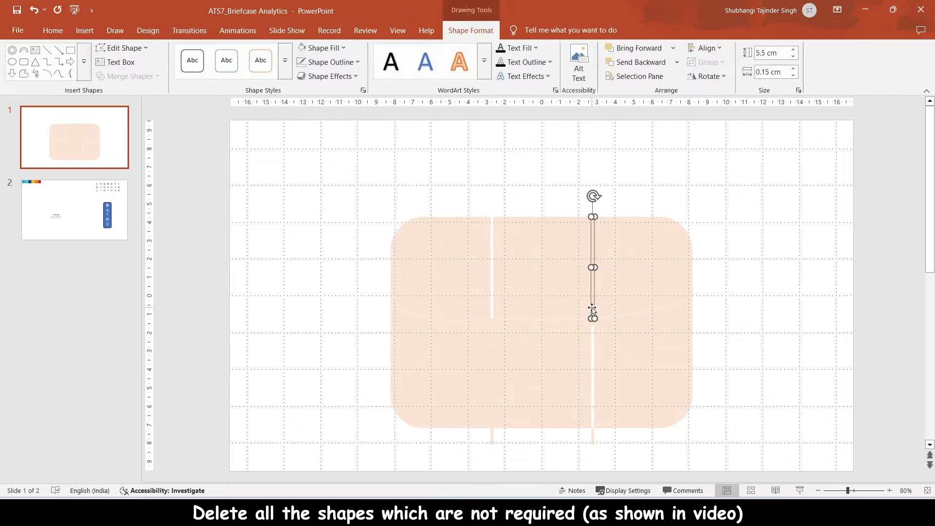
key("Delete")
left_click(492, 381)
key("Delete")
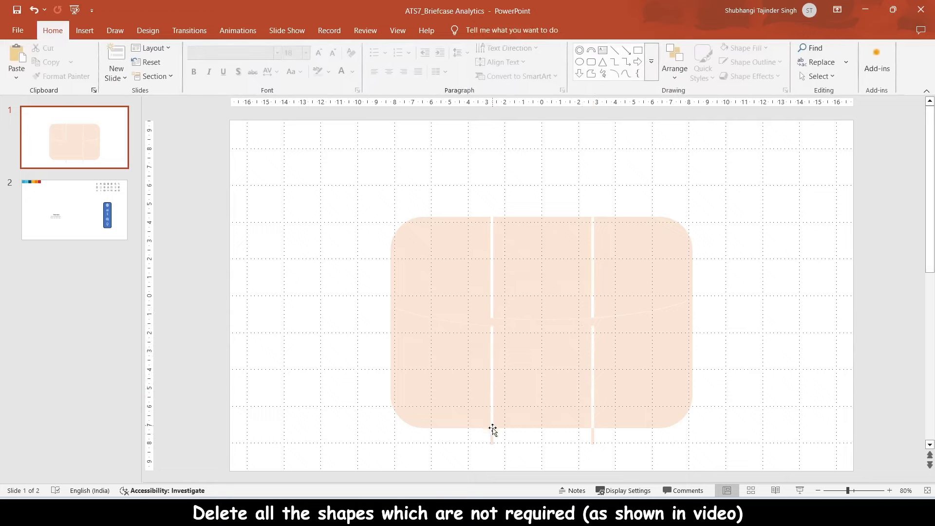
Step: Delete the two strip tips protruding below the rounded rectangle
left_click(492, 439)
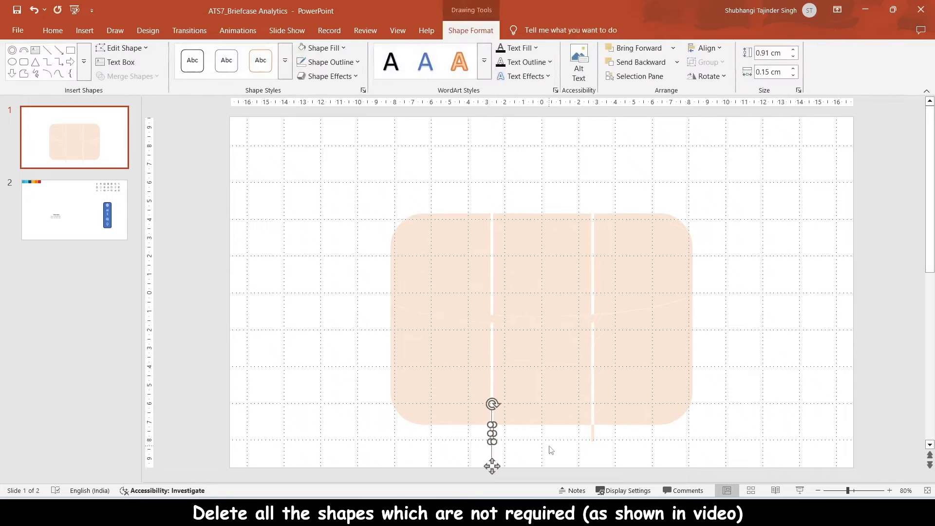
key("Delete")
left_click(568, 338)
key("Delete")
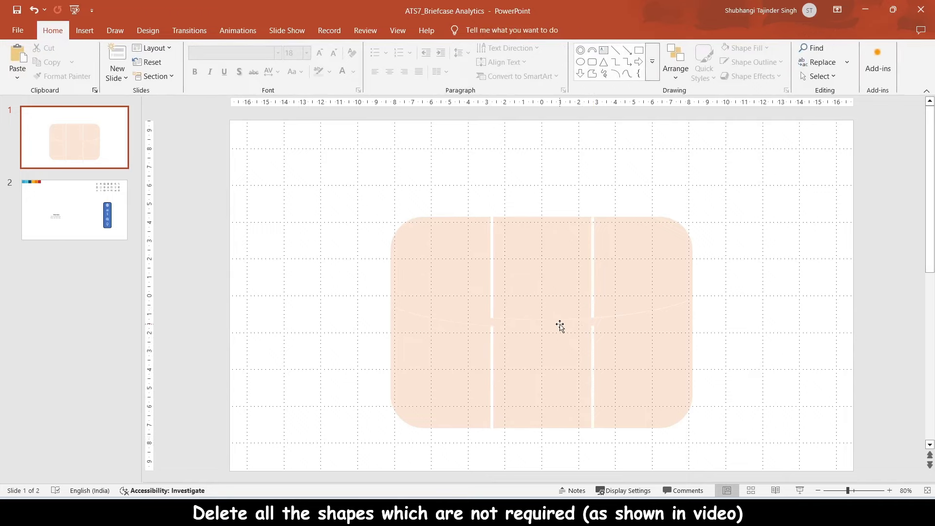
Step: Delete all the curved band's pieces, including the small bits at the strip crossings, to leave a curved gap across the briefcase
left_click(560, 325)
key("Delete")
left_click(614, 322)
key("Delete")
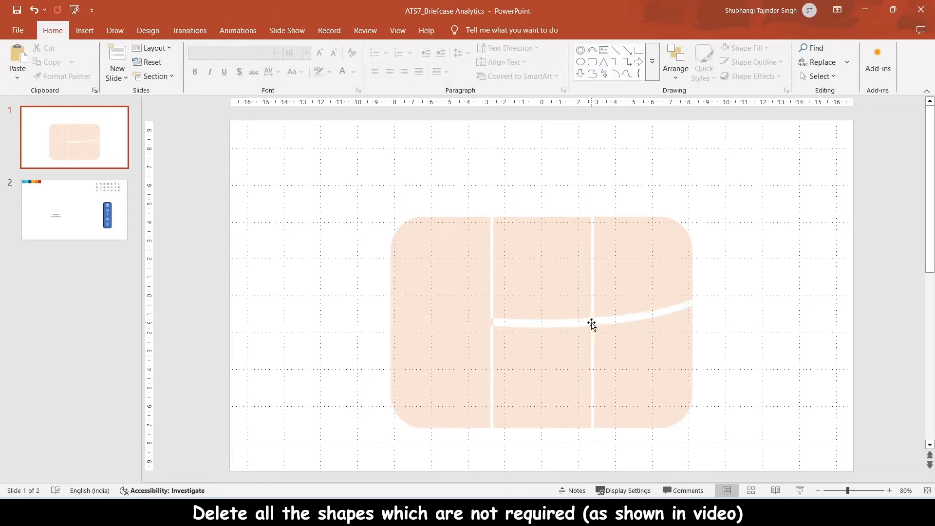
left_click(538, 336)
key("Delete")
left_click(466, 323)
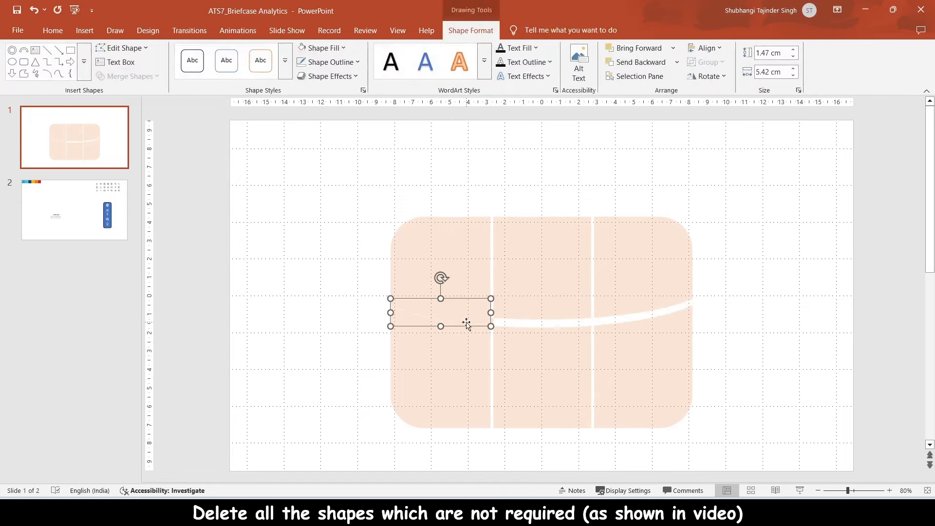
key("Delete")
left_click(491, 322)
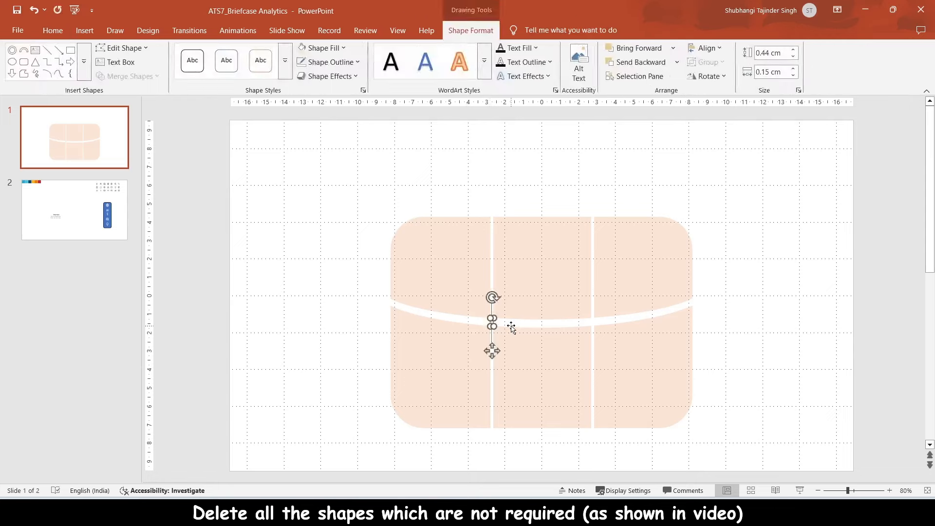
key("Delete")
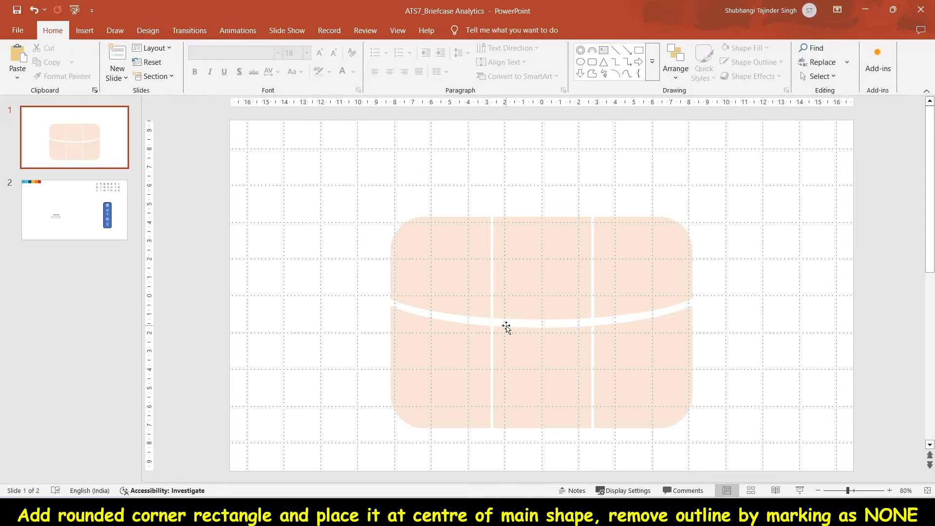
Step: Draw a rounded rectangle about 2.48 cm high and 2.82 cm wide over the curved gap in the middle column
left_click(79, 33)
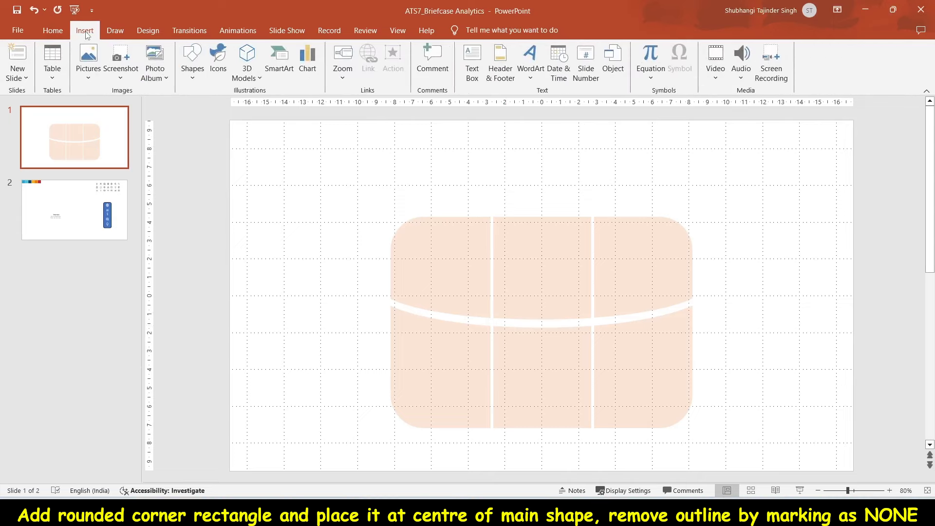
left_click(190, 80)
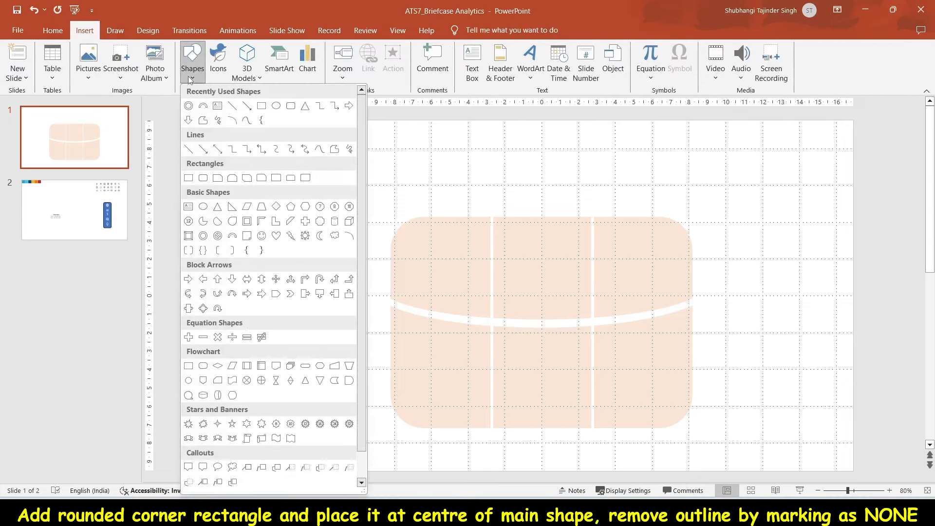
left_click(203, 178)
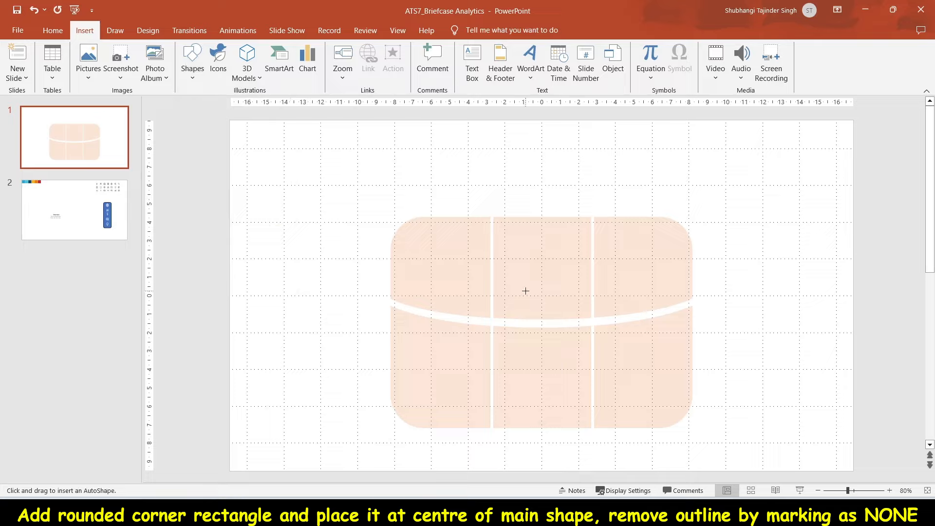
left_click_drag(525, 304, 573, 351)
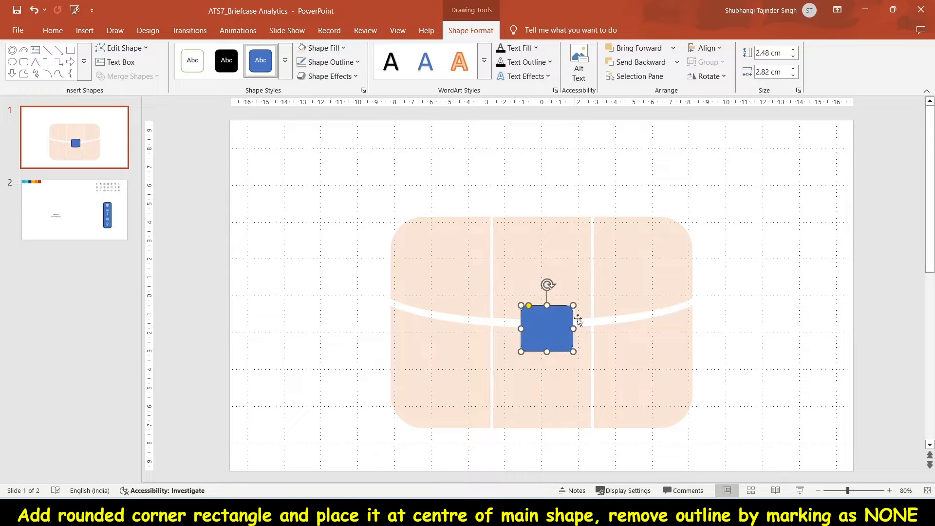
Step: Resize the small rounded rectangle to 2.6 cm by 2.6 cm and centre it horizontally on the briefcase over the curved gap
left_click(792, 75)
left_click(792, 75)
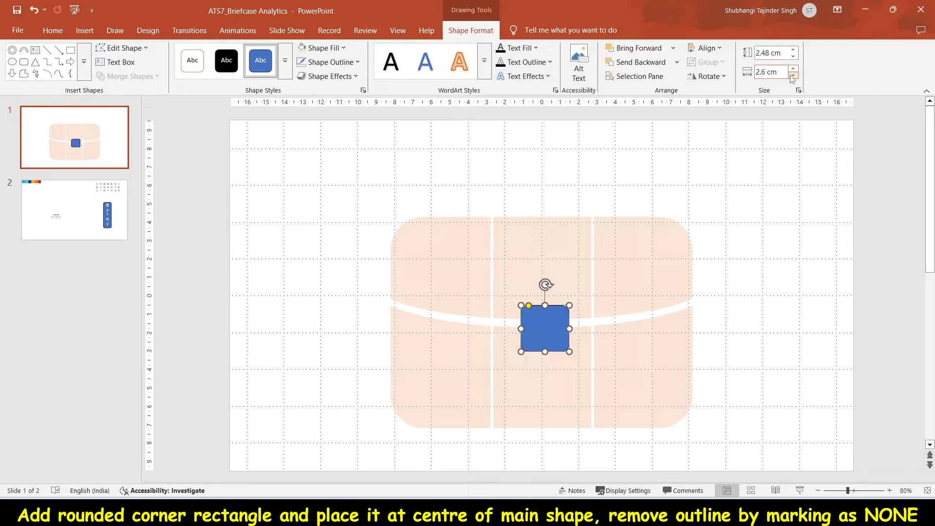
left_click(793, 49)
left_click(792, 50)
left_click_drag(552, 323, 548, 321)
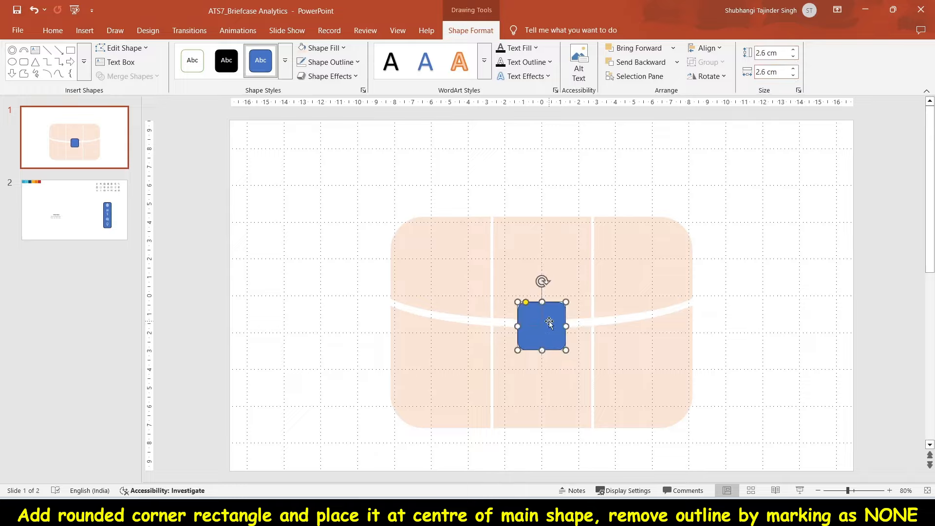
Step: Remove the small rounded square's outline and fill it with white
left_click(329, 64)
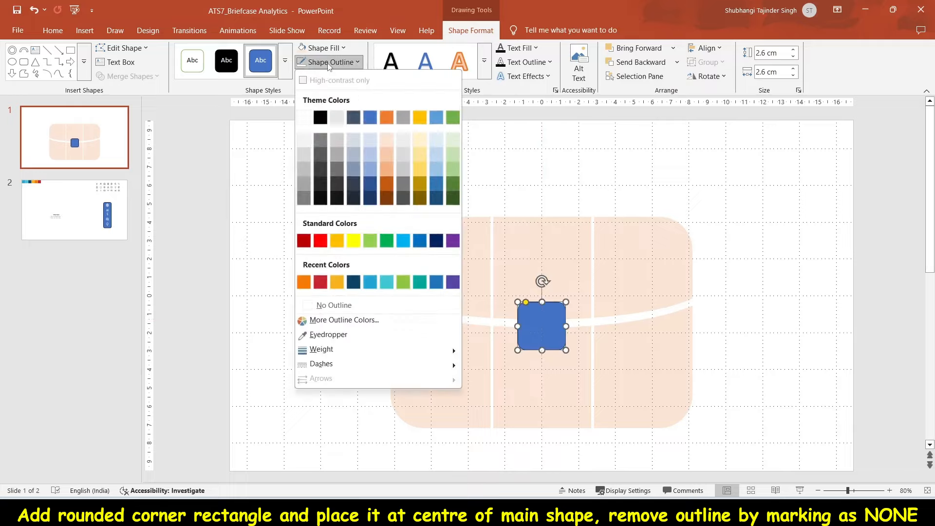
left_click(323, 306)
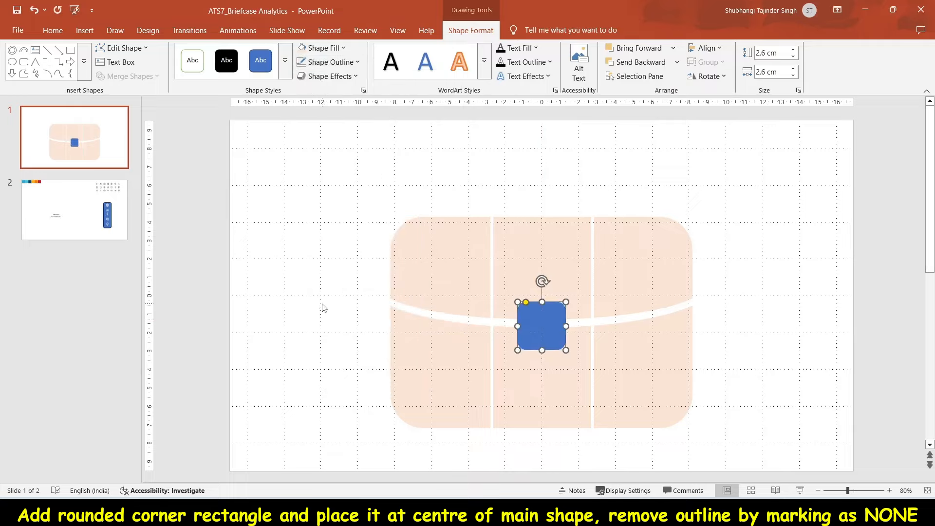
left_click(343, 48)
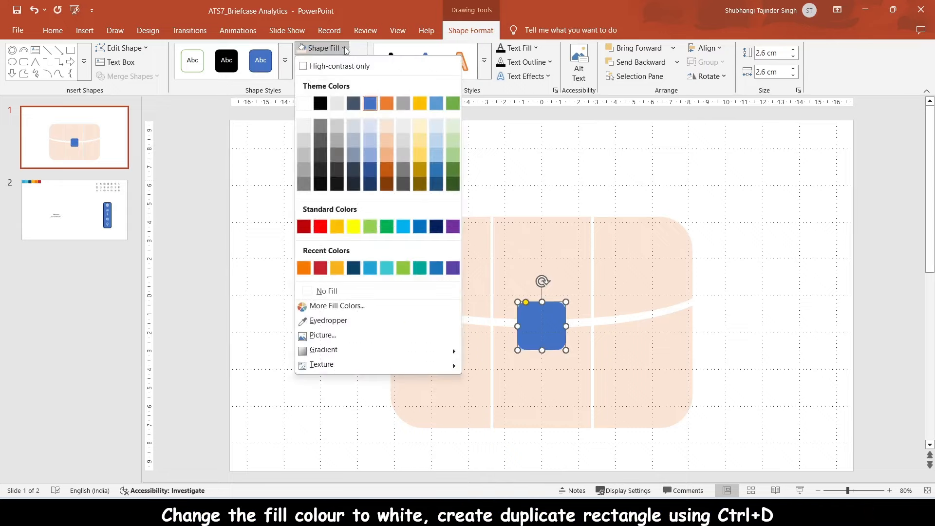
left_click(303, 106)
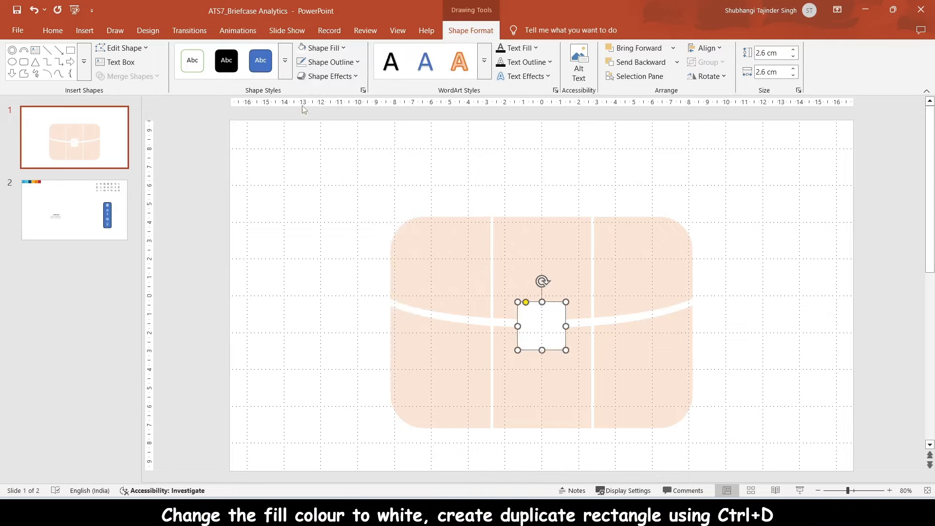
Step: Create a slightly smaller, black-filled duplicate of the white rounded square and centre it inside the white one
key("ctrl+d")
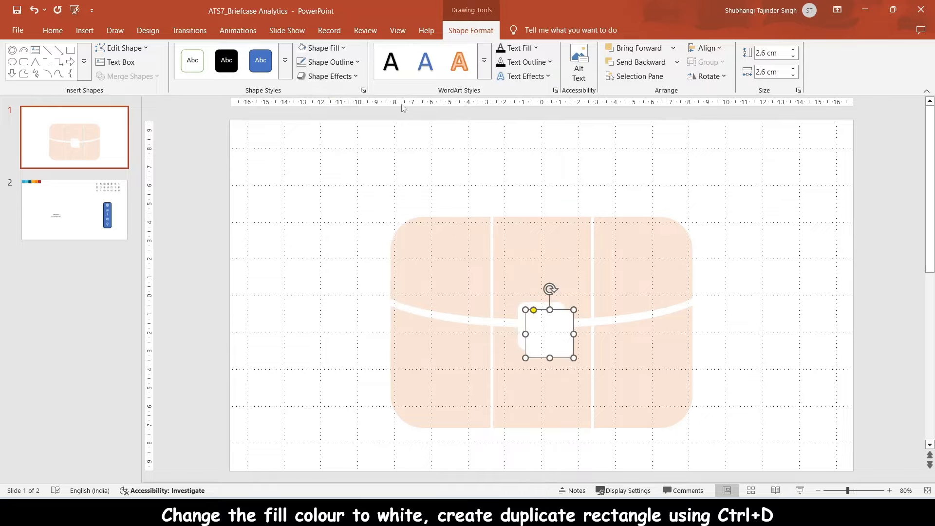
left_click(336, 48)
left_click(318, 106)
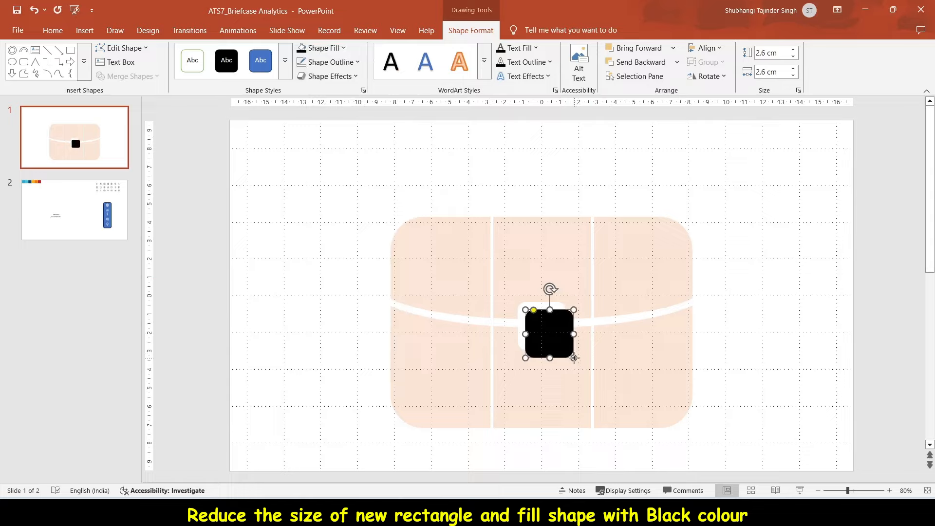
left_click_drag(573, 358, 547, 331)
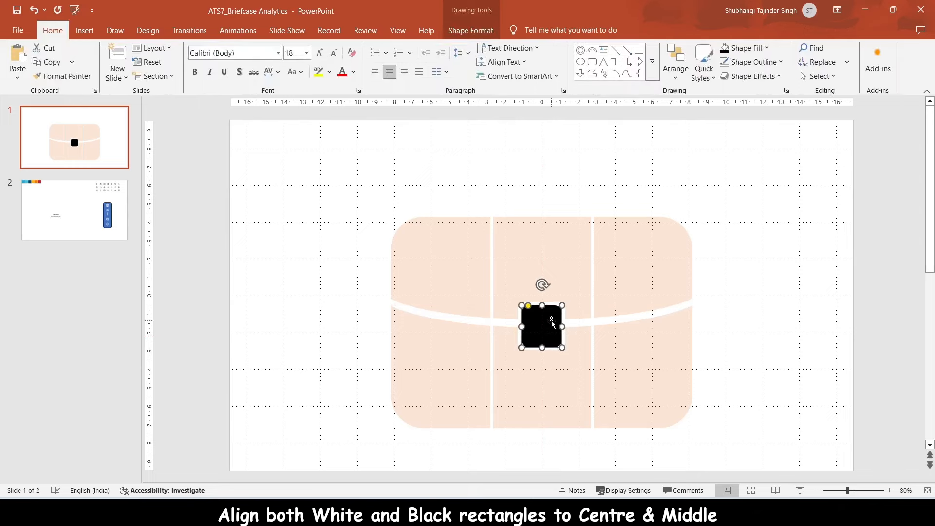
Step: Draw a rectangle about 19.21 cm wide across the briefcase's upper half, with its height set to 1.8 cm
left_click(85, 30)
left_click(194, 76)
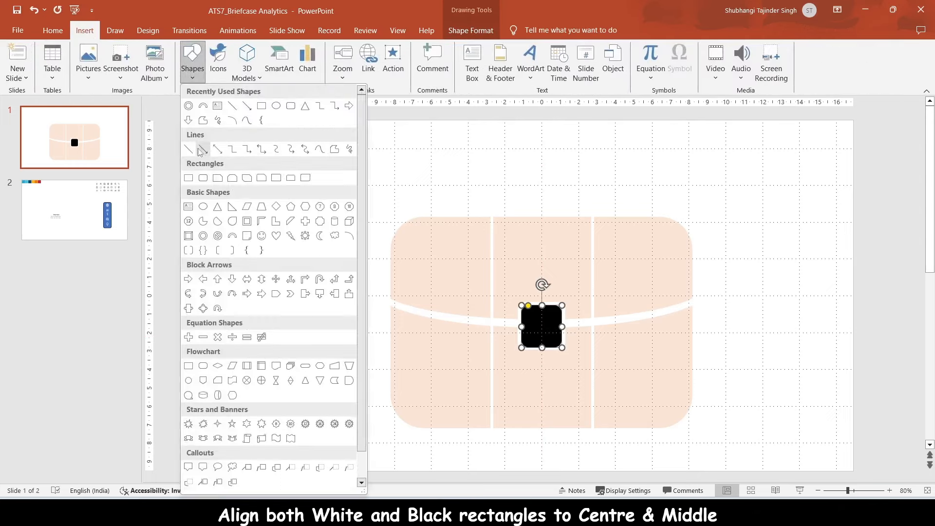
left_click(188, 178)
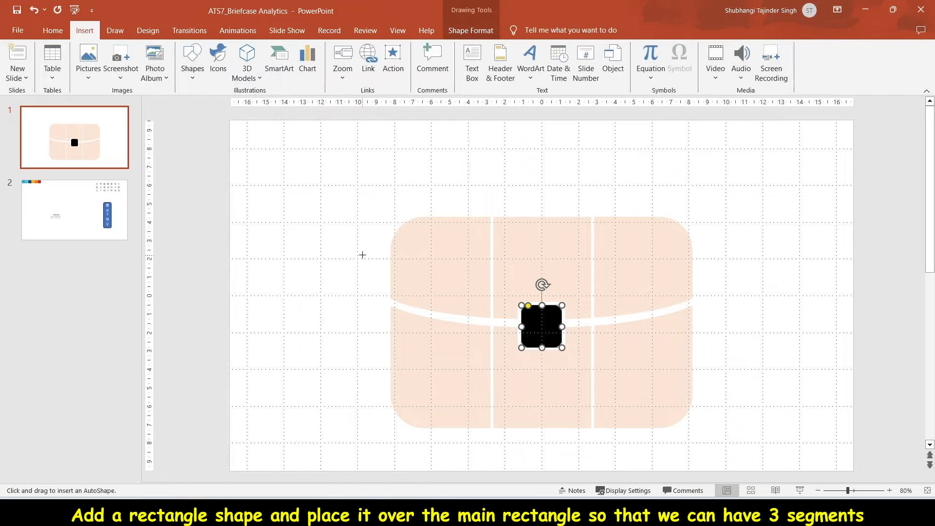
left_click_drag(366, 250, 718, 285)
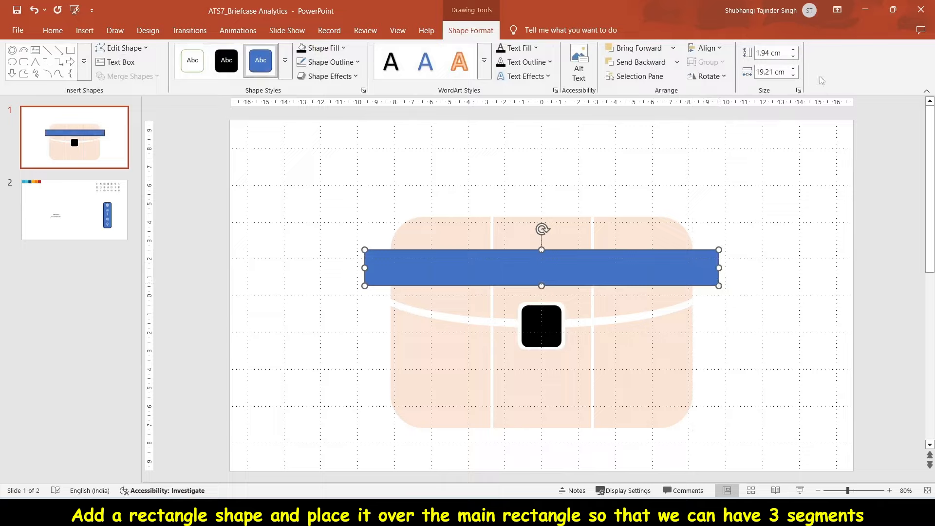
left_click(793, 57)
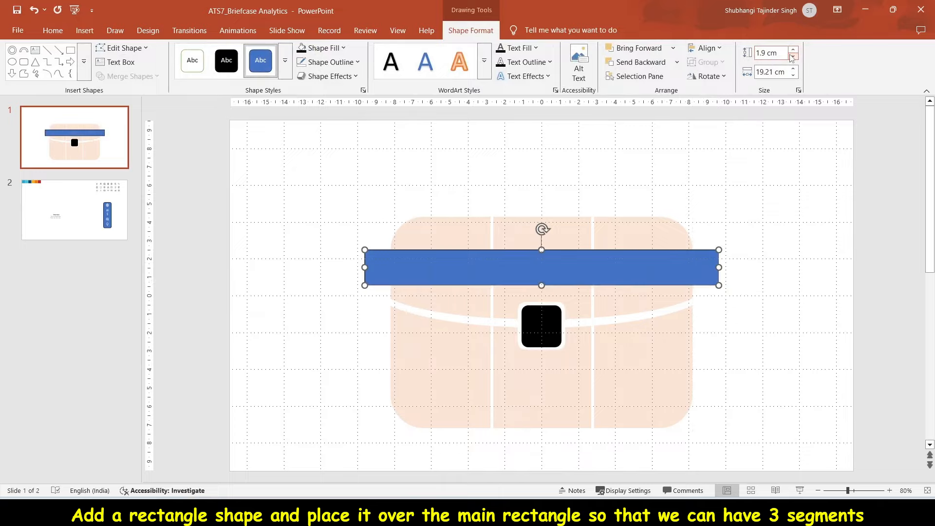
left_click(792, 57)
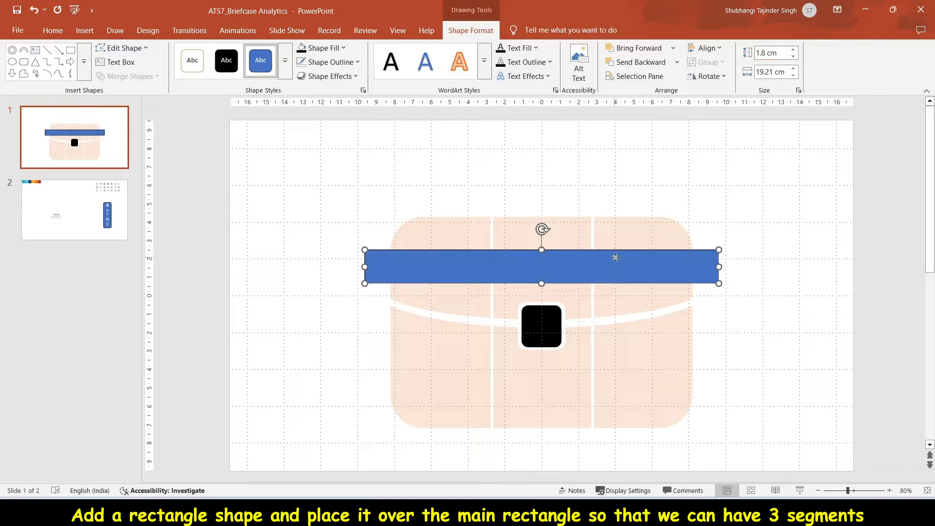
left_click_drag(615, 257, 616, 259)
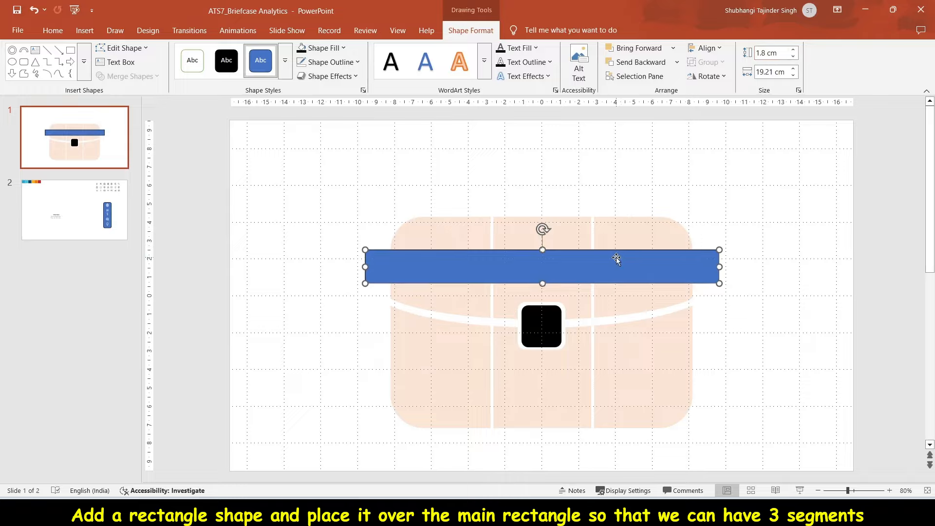
Step: Copy the blue horizontal bar and place the copy across the briefcase's lower half, horizontally centred on the briefcase
key("ctrl+c")
key("ctrl+v")
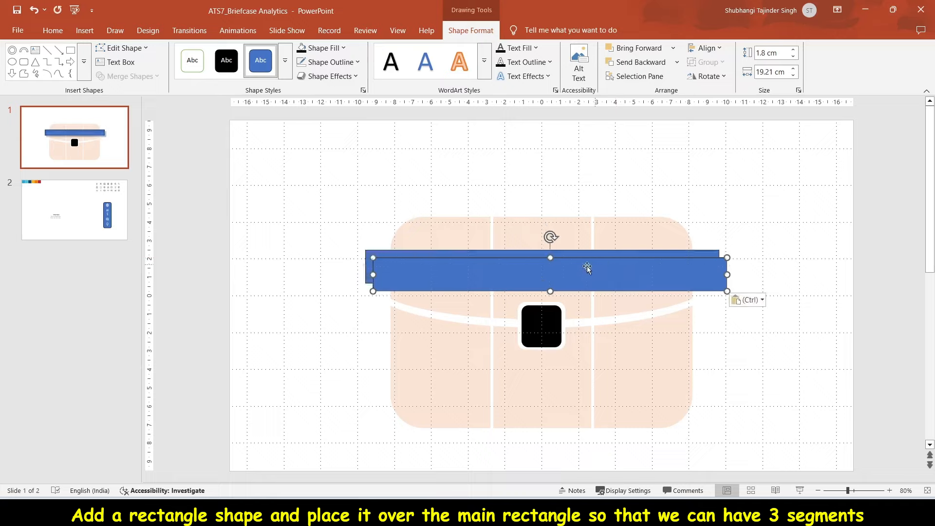
left_click_drag(574, 274, 556, 381)
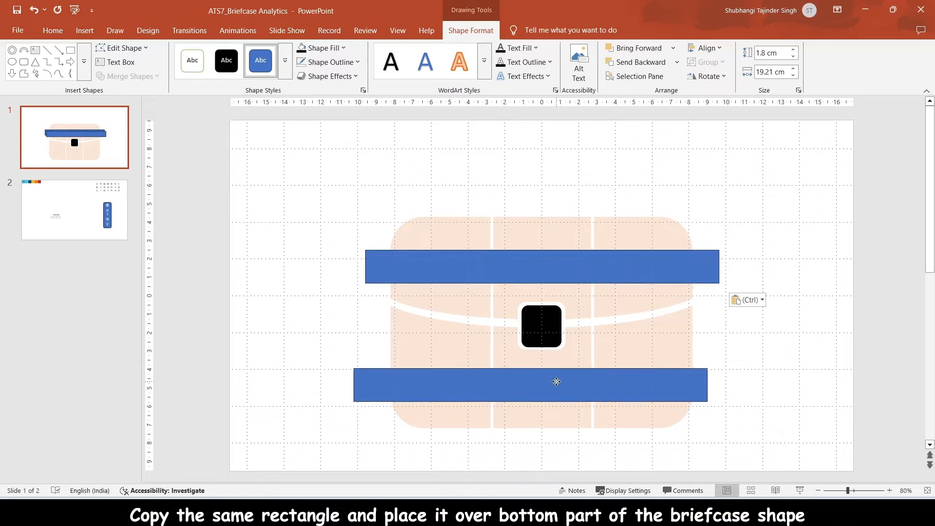
left_click_drag(556, 381, 556, 378)
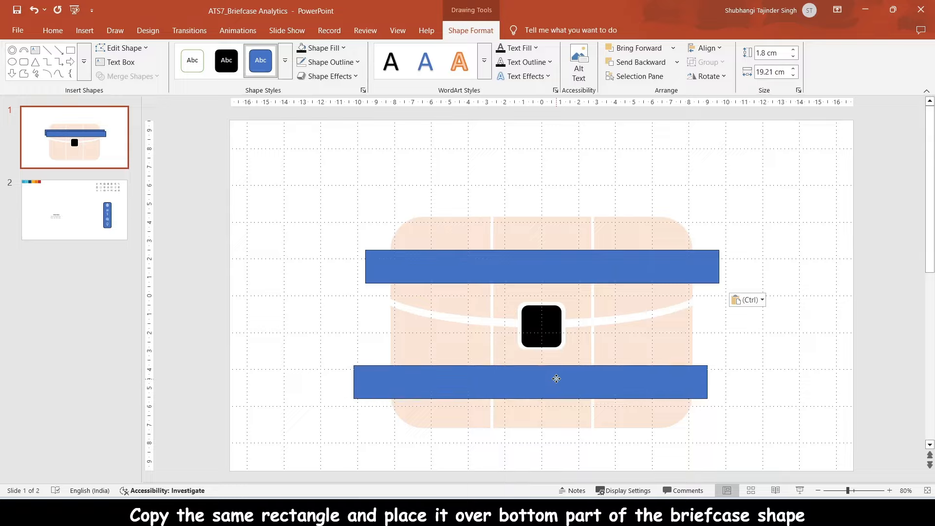
left_click_drag(556, 379, 564, 380)
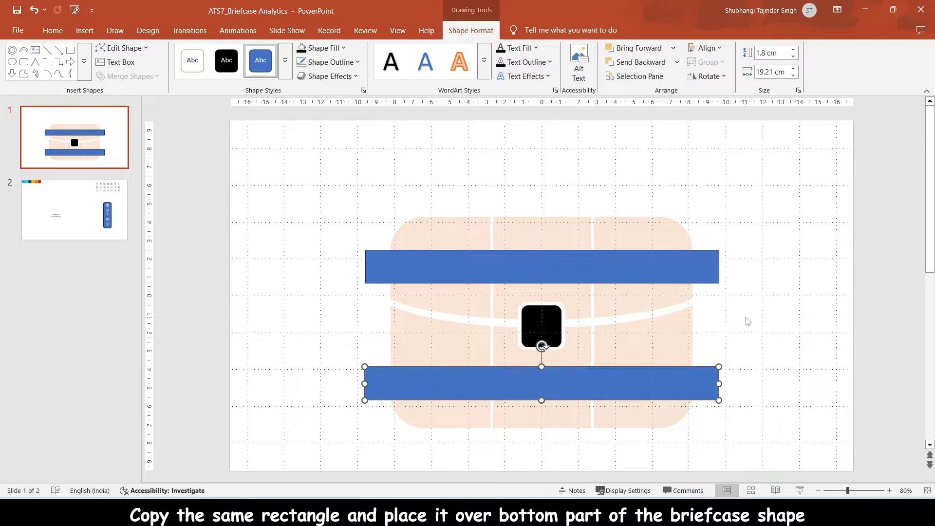
Step: Group all the briefcase pieces, both rounded squares and the two horizontal bars together
left_click_drag(324, 179, 746, 455)
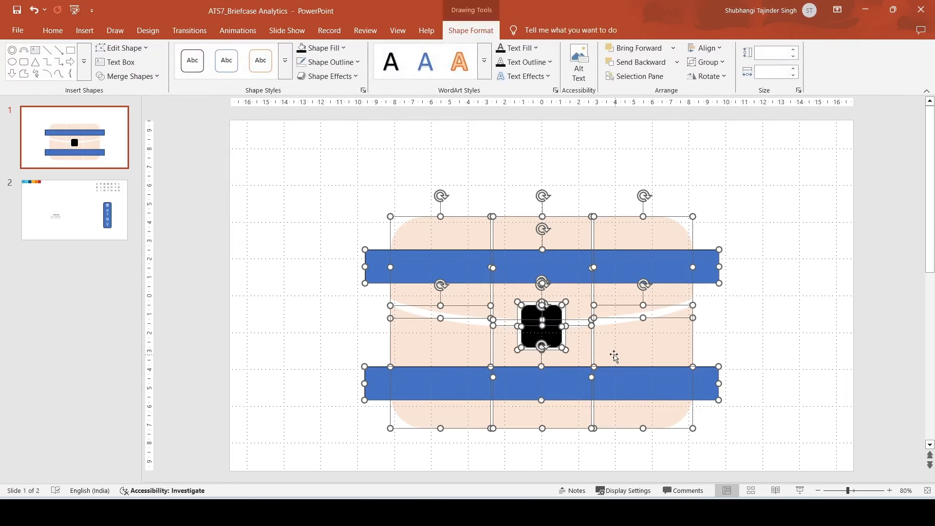
right_click(622, 217)
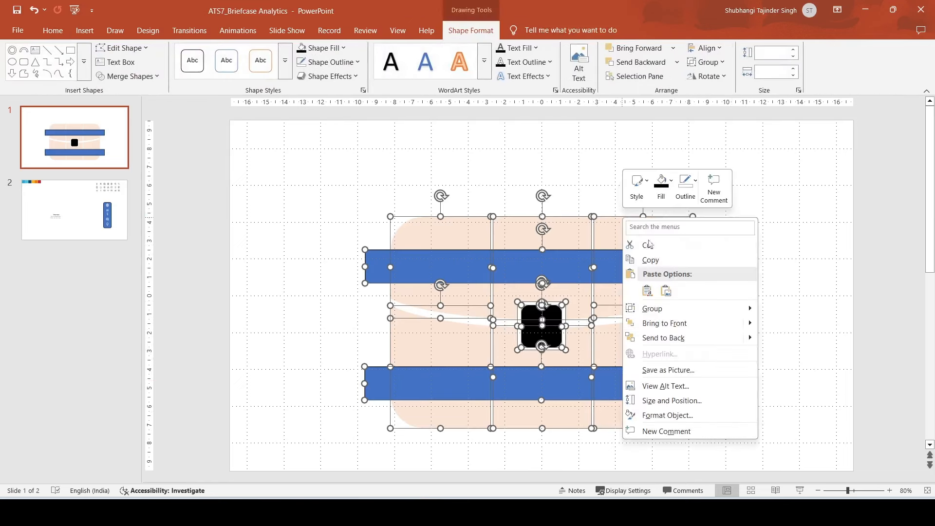
mouse_move(647, 308)
left_click(781, 310)
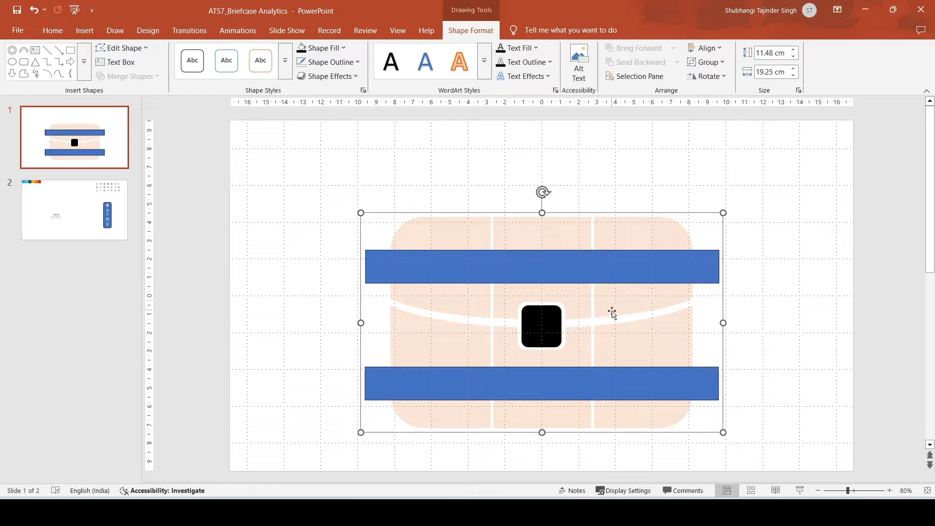
Step: Move the grouped briefcase up to the slide's vertical centre and ungroup it
left_click_drag(618, 312, 616, 282)
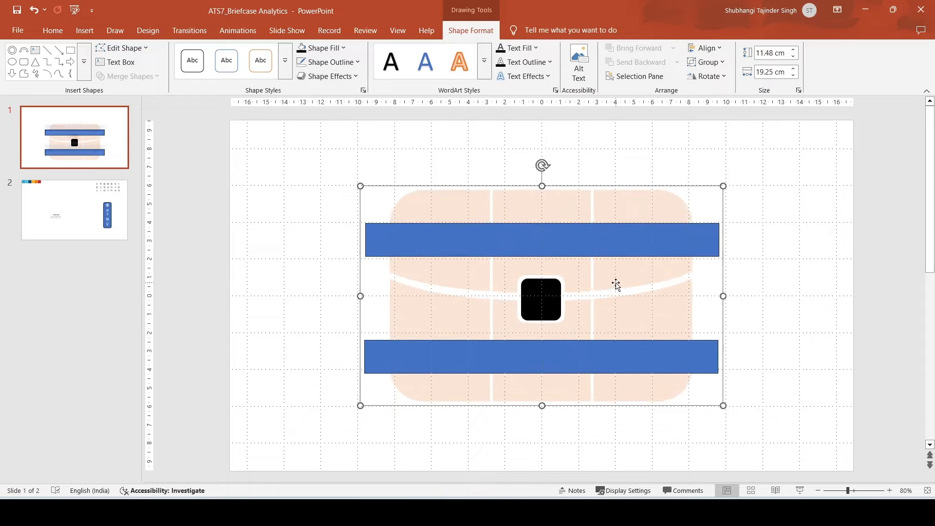
left_click(779, 289)
left_click(667, 203)
right_click(669, 204)
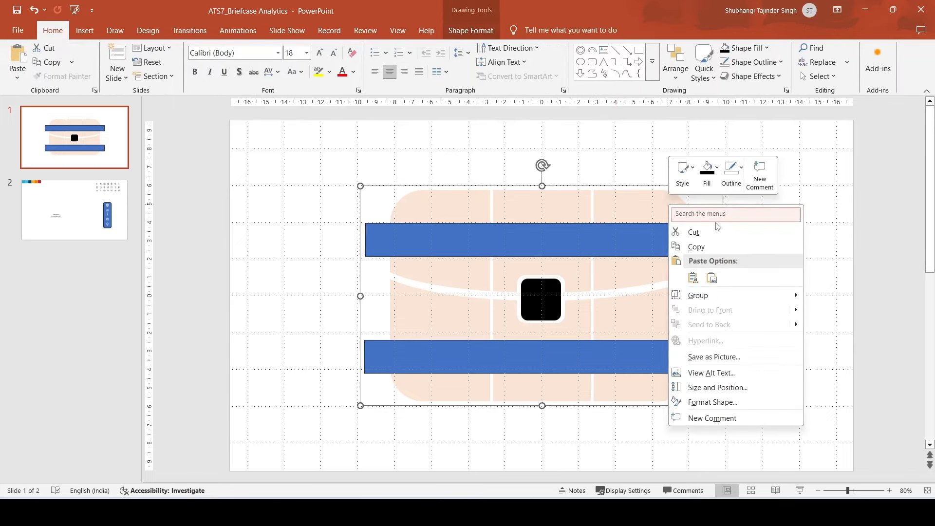
mouse_move(758, 297)
left_click(837, 333)
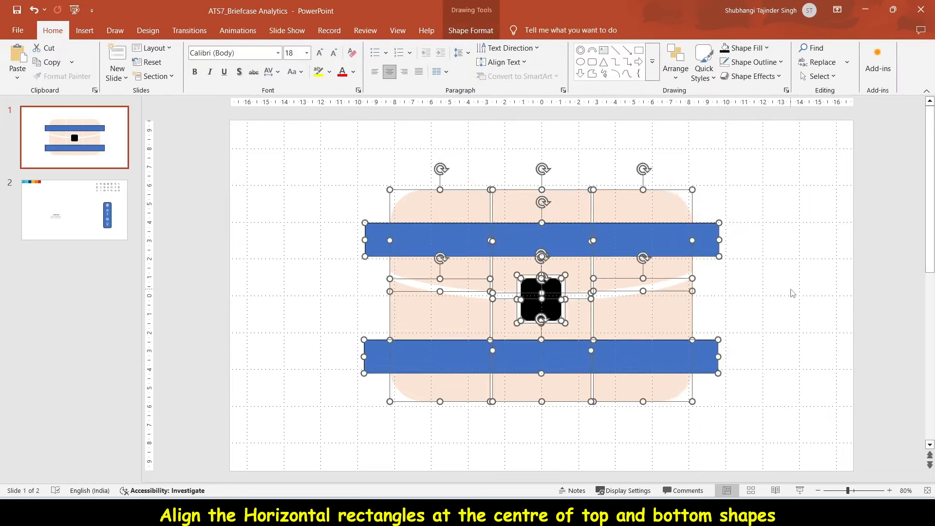
left_click(791, 292)
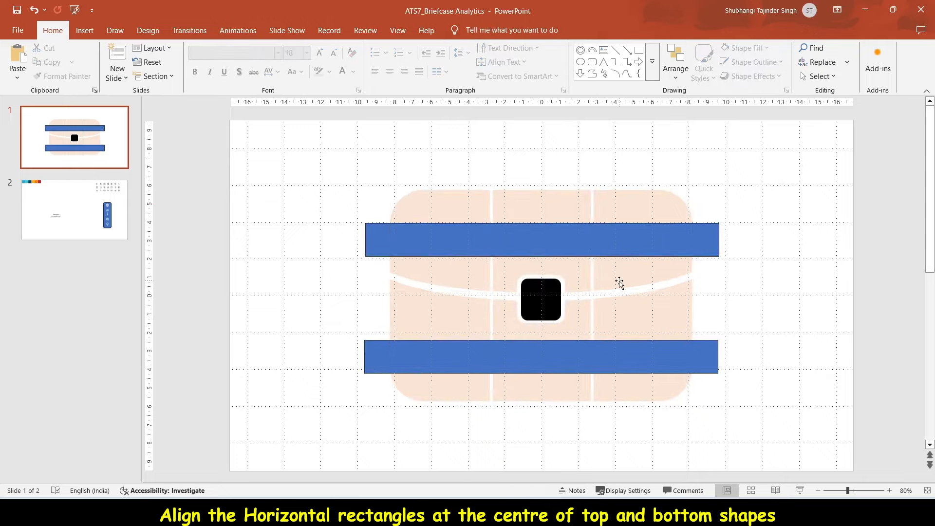
Step: Nudge the lower blue bar upward in fine increments to centre it over the lower briefcase pieces
left_click(634, 354)
key("ctrl+Up")
key("ctrl+Up")
key("ctrl+Up")
key("ctrl+Up")
key("ctrl+Up")
key("ctrl+Up")
key("ctrl+Up")
key("ctrl+Up")
key("ctrl+Up")
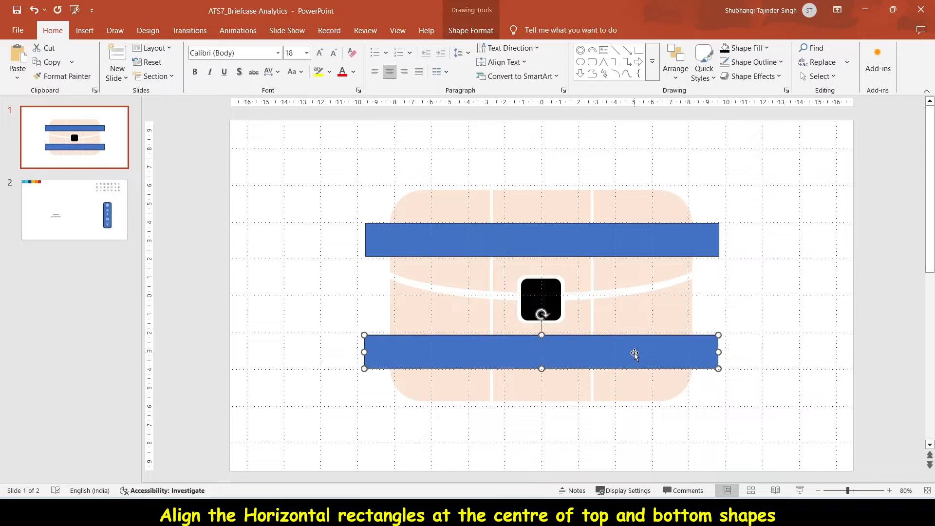
key("ctrl+Up")
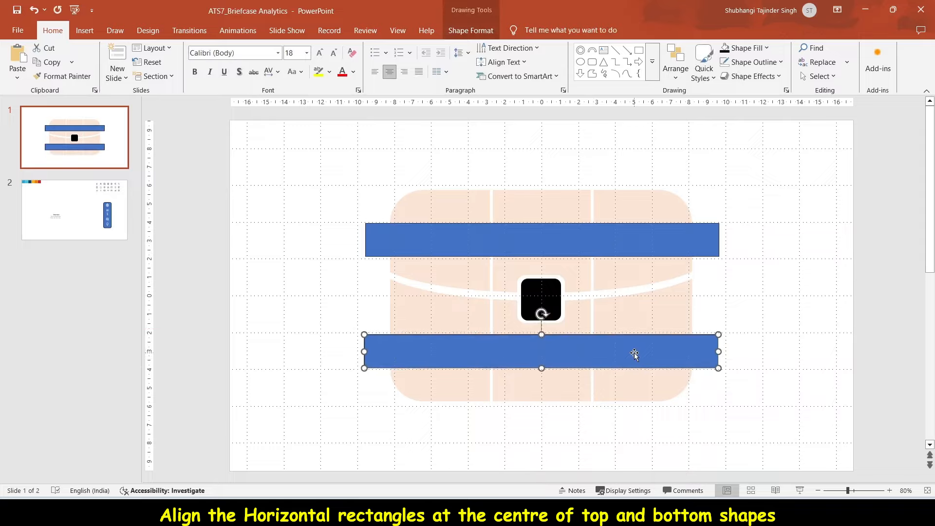
Step: Nudge the upper blue bar slightly downward to centre it over the upper briefcase pieces
left_click(587, 240)
key("ctrl+Down")
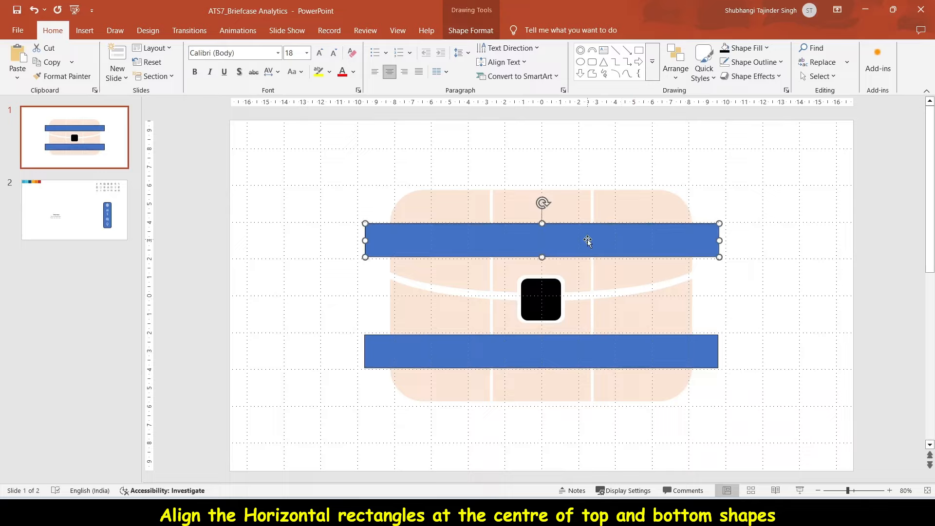
left_click(779, 276)
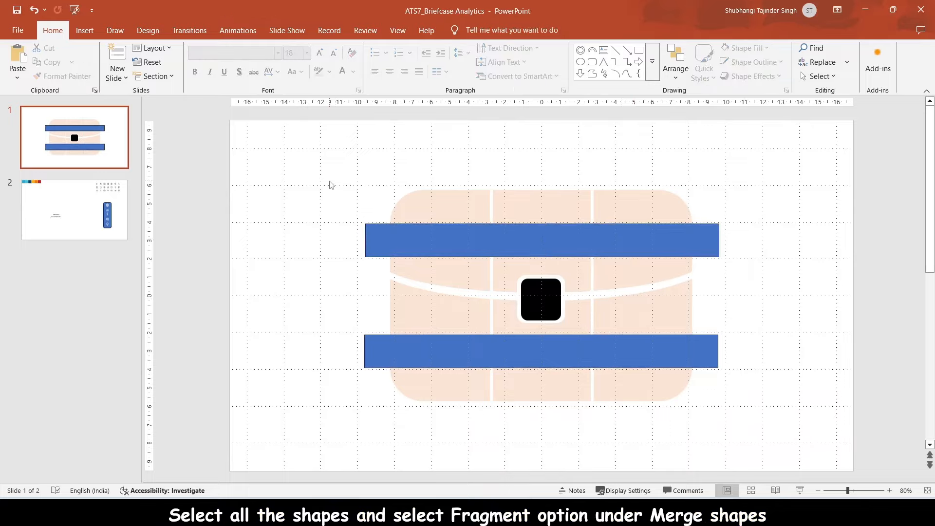
Step: Fragment the six briefcase pieces together with the two horizontal bars, leaving the clasp squares out
left_click_drag(329, 185, 744, 281)
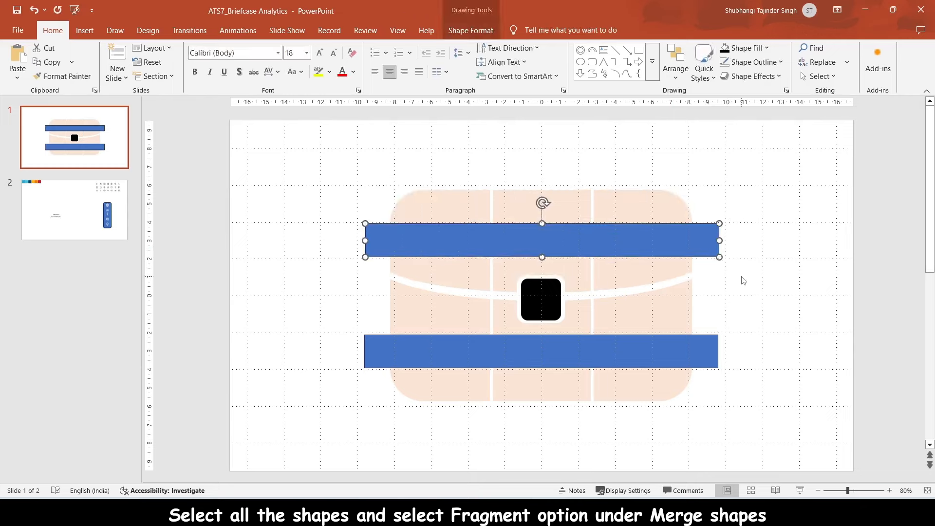
left_click(454, 216, "shift")
left_click(512, 202, "shift")
left_click(654, 210, "shift")
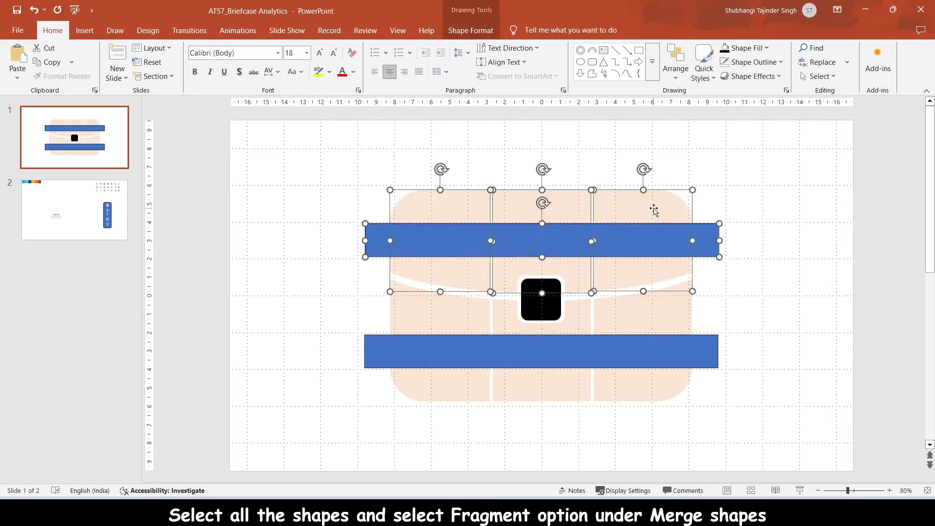
left_click(437, 312, "shift")
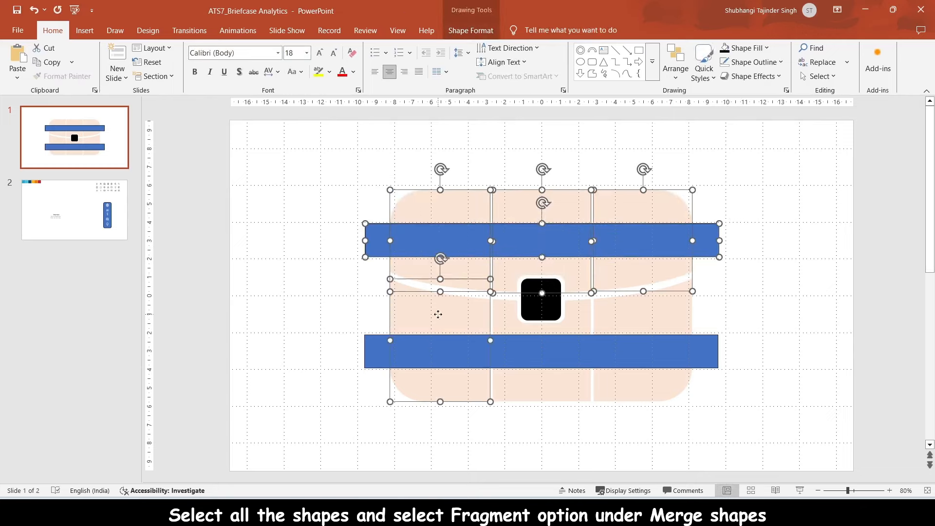
left_click(579, 329, "shift")
left_click(627, 323, "shift")
left_click(413, 363, "shift")
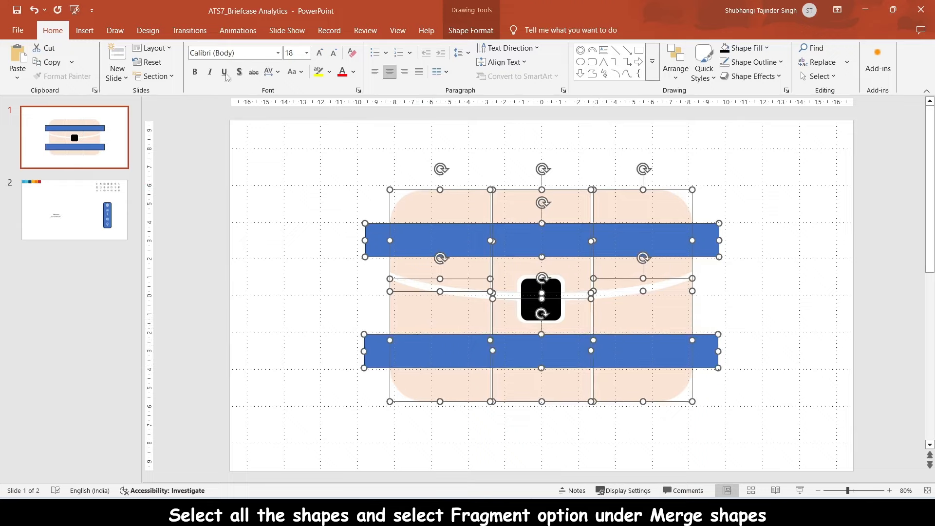
left_click(470, 31)
left_click(131, 76)
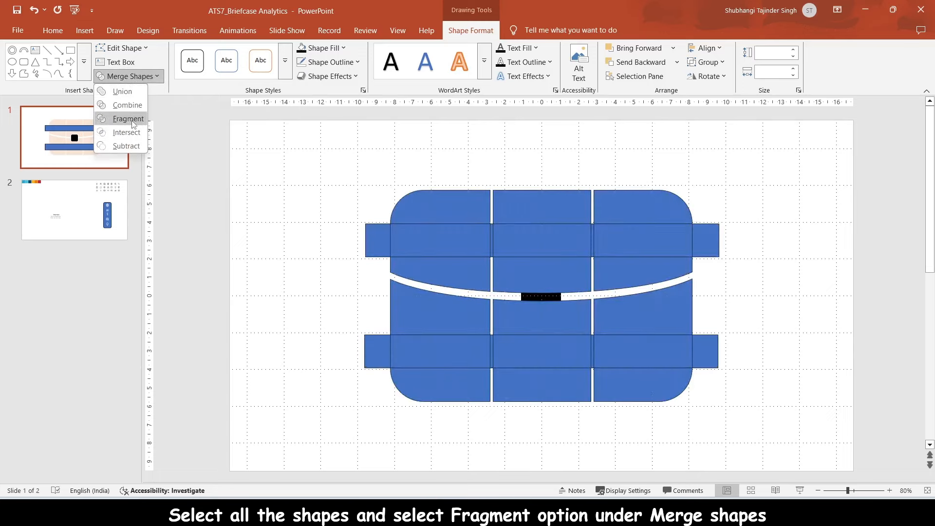
left_click(131, 119)
Step: Delete the two bar ends that protrude beyond the briefcase's left side
left_click(369, 220)
double_click(378, 239)
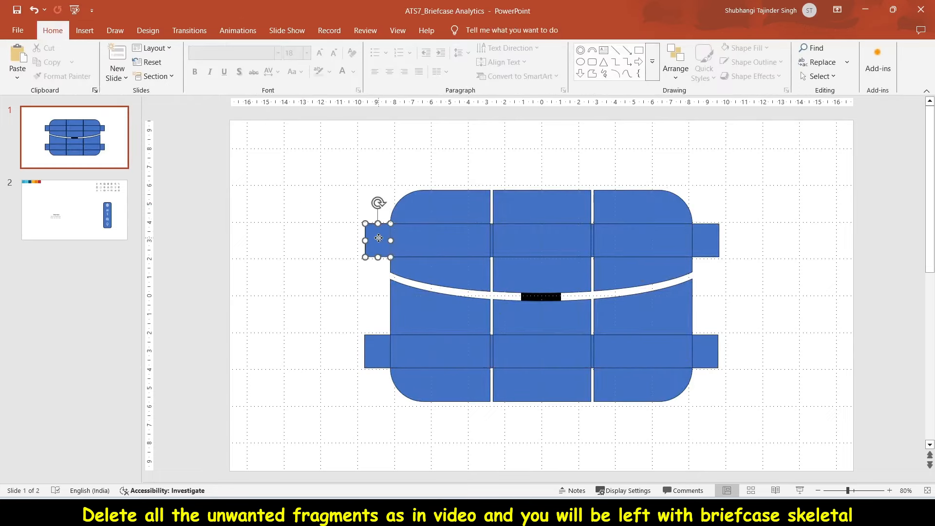
key("Delete")
left_click(376, 354)
key("Delete")
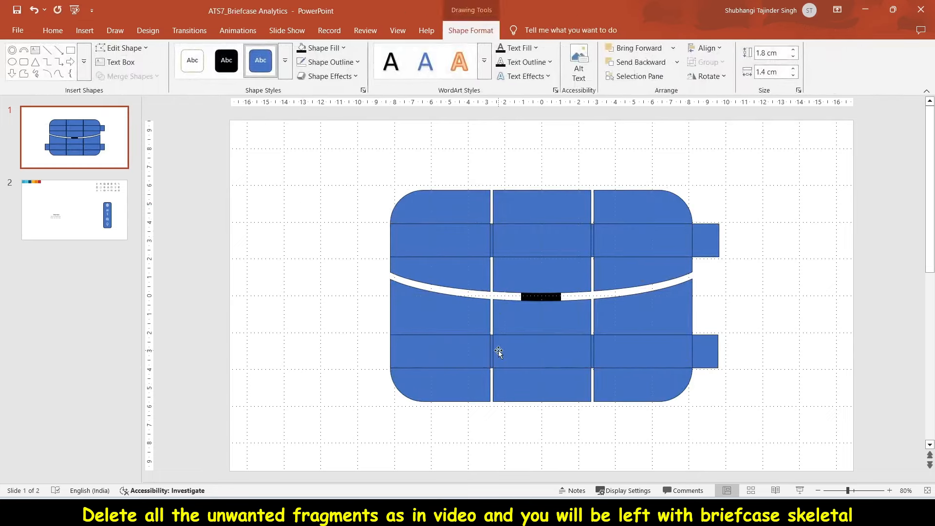
Step: Delete the lower bar's thin slivers inside the two vertical gaps
left_click(492, 351)
key("Delete")
left_click(591, 350)
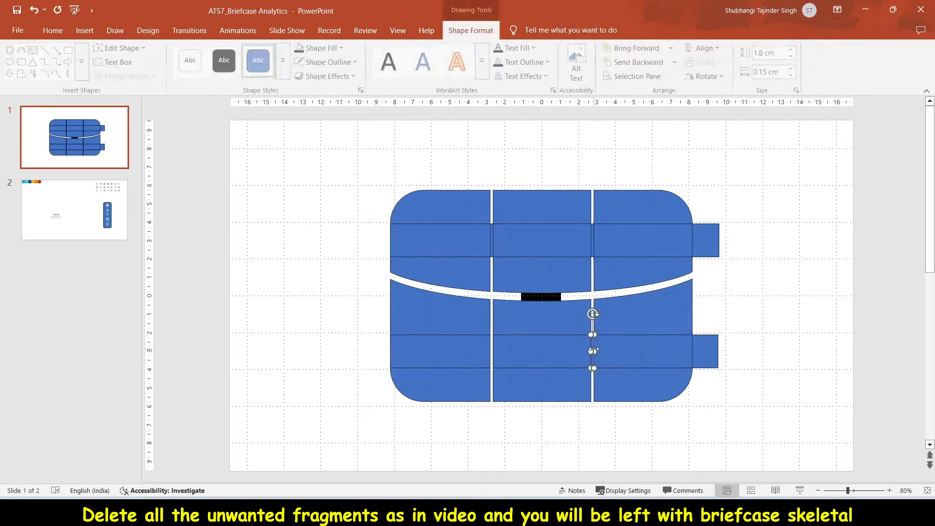
key("Delete")
Step: Delete the two bar ends that protrude beyond the briefcase's right side
left_click(709, 349)
key("Delete")
left_click(709, 236)
key("Delete")
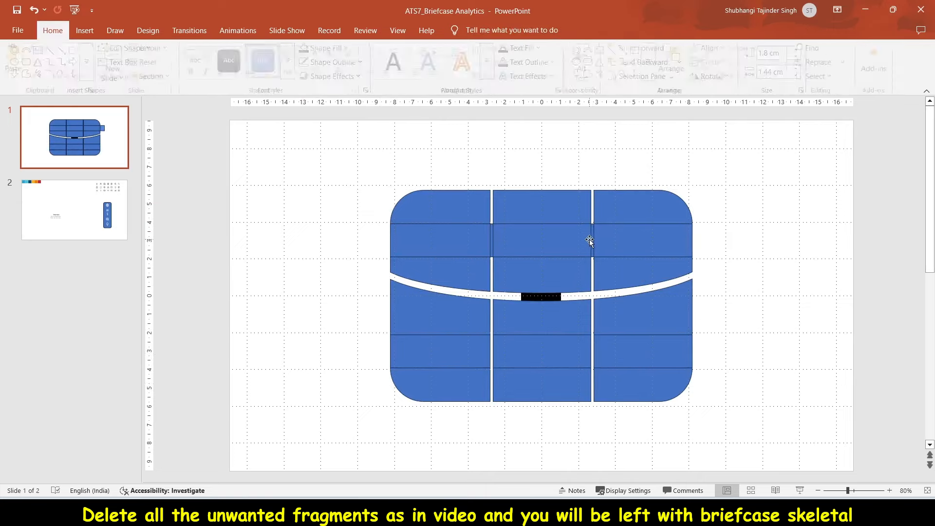
Step: Delete the upper bar's thin slivers inside the two vertical gaps
left_click(591, 238)
key("ctrl+z")
key("Delete")
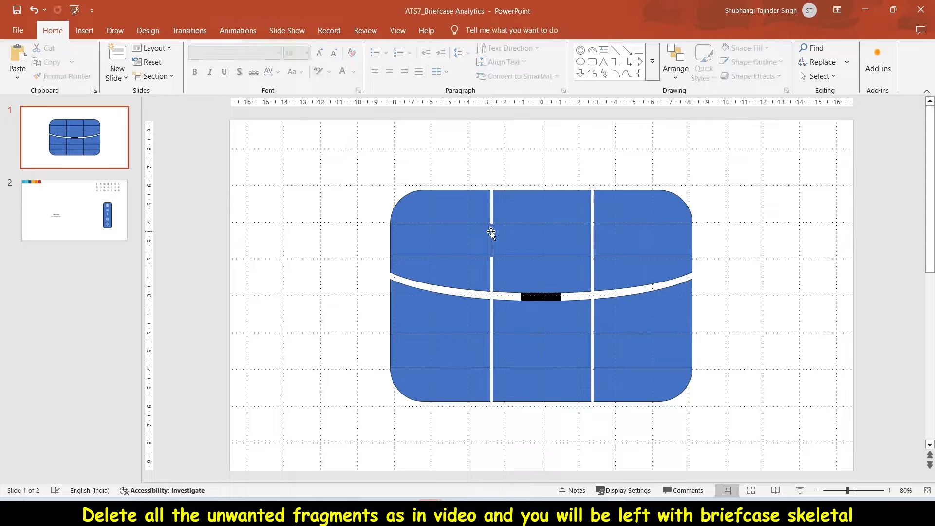
left_click(492, 237)
key("Delete")
Step: Send the two middle-column fragments overlapping the clasp to the back, behind the clasp squares
left_click(562, 285)
left_click(563, 310, "shift")
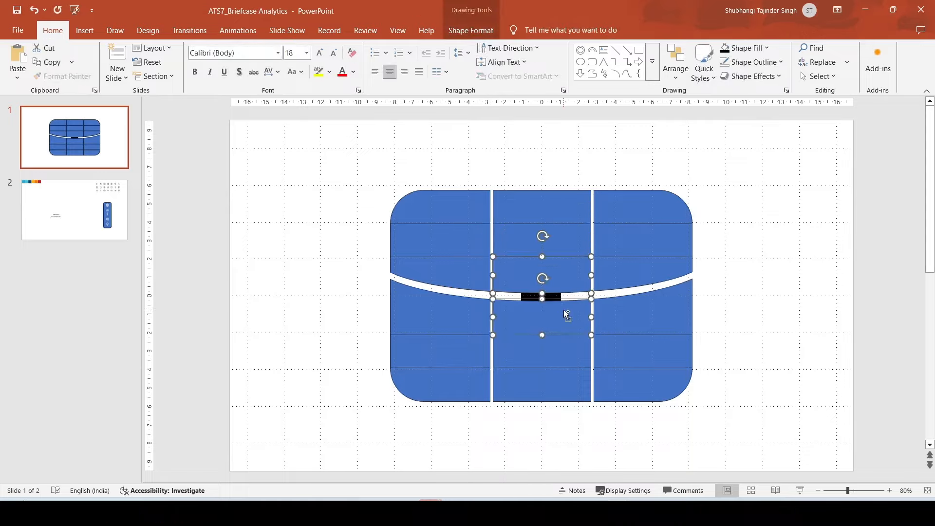
right_click(563, 309)
left_click(619, 215)
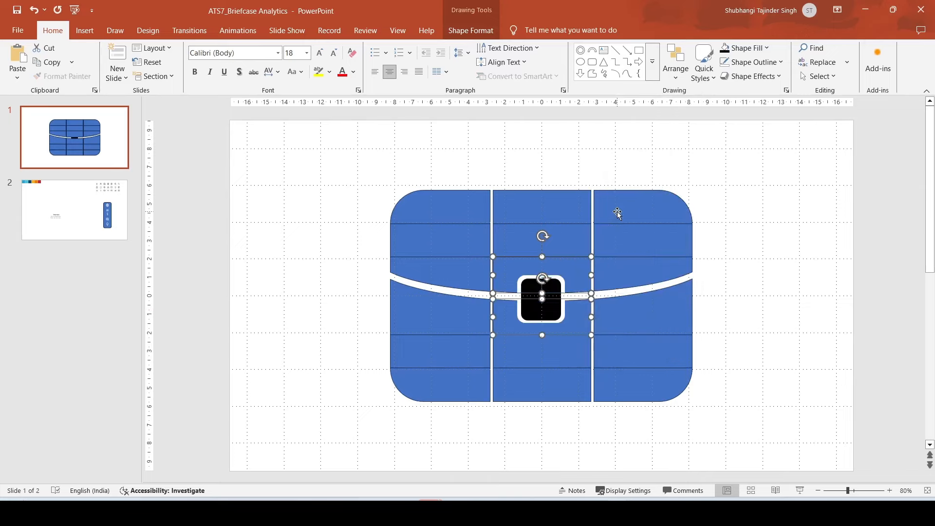
left_click(726, 278)
Step: Remove the outline from all the briefcase pieces
left_click_drag(348, 164, 755, 449)
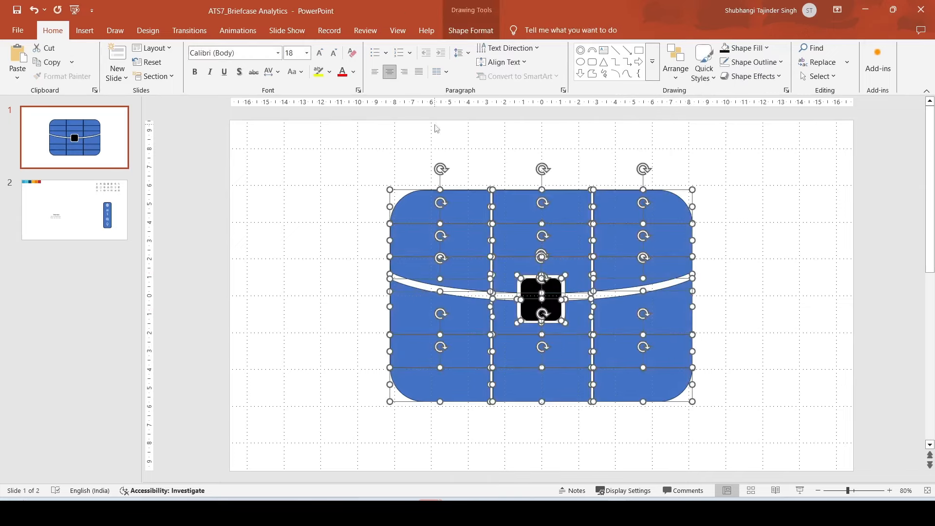
left_click(468, 32)
left_click(318, 67)
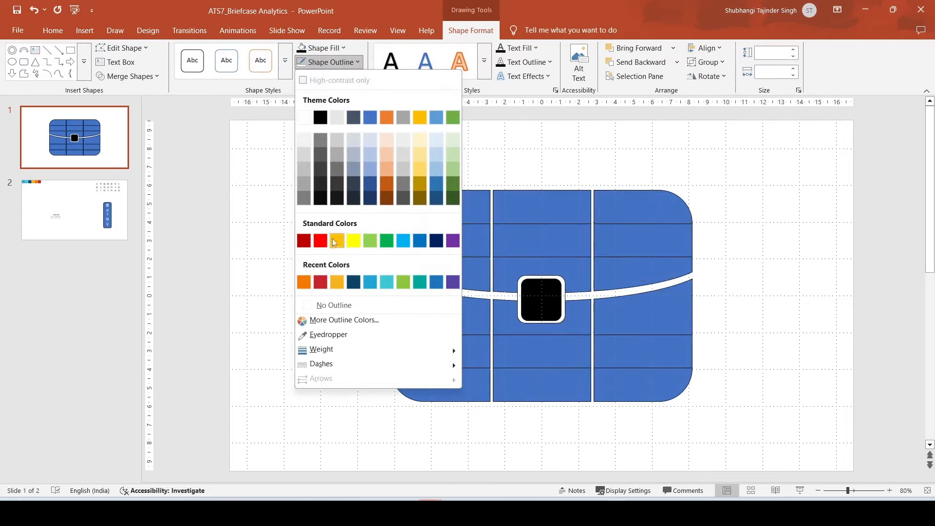
left_click(347, 301)
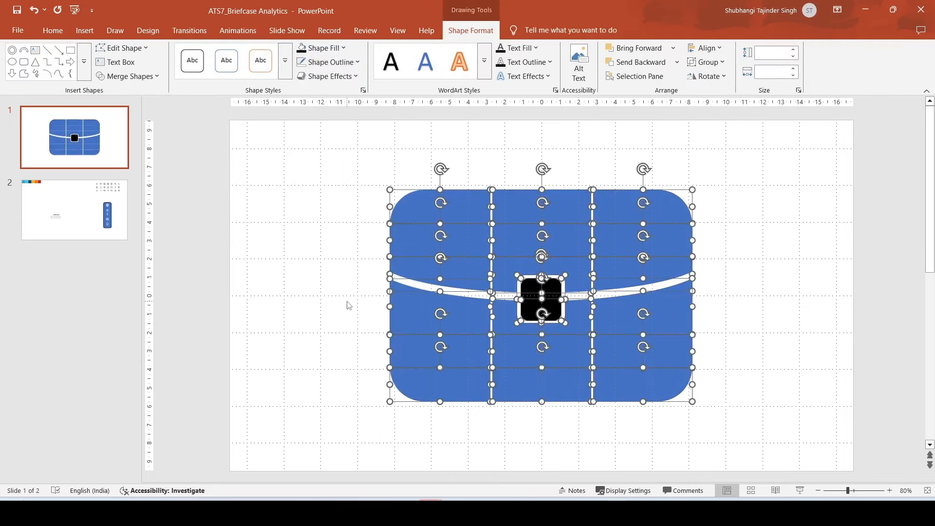
left_click(815, 298)
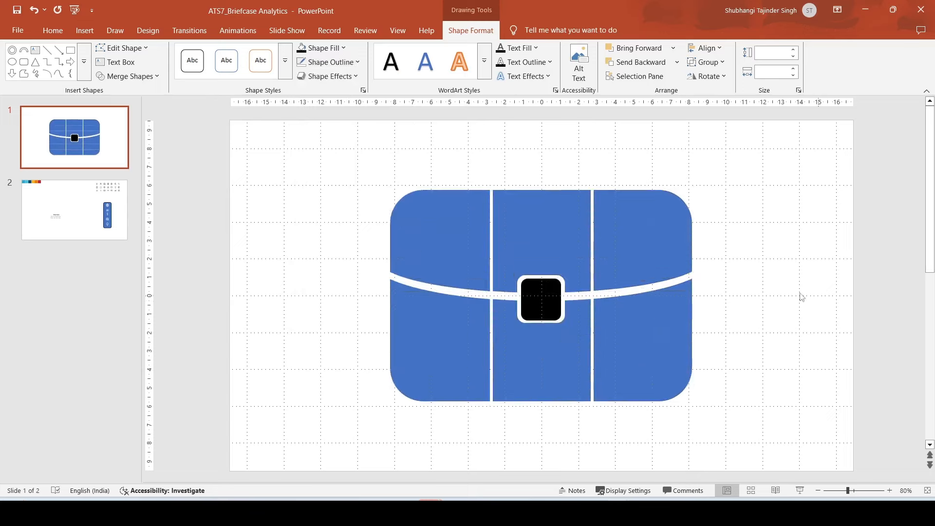
Step: Move the entire briefcase, including its clasp, down to leave room above it for a handle
left_click(542, 300)
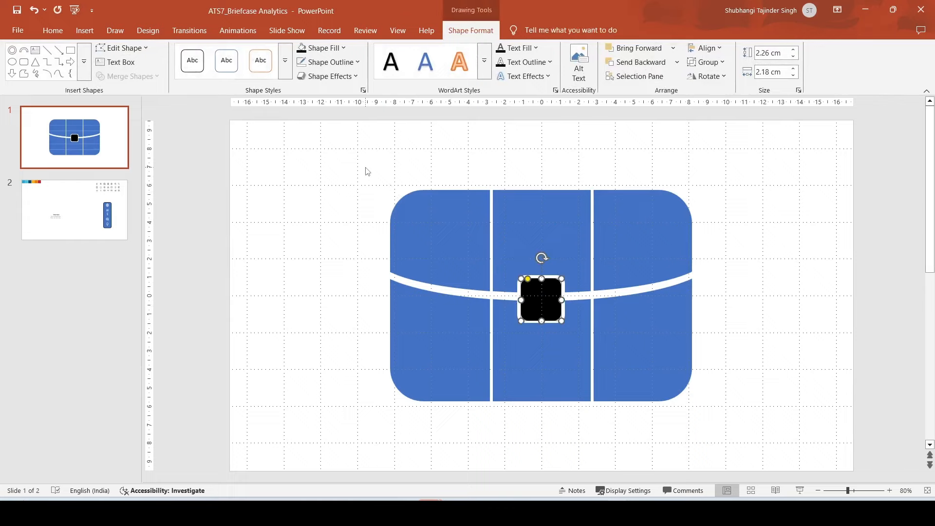
left_click_drag(365, 168, 741, 428)
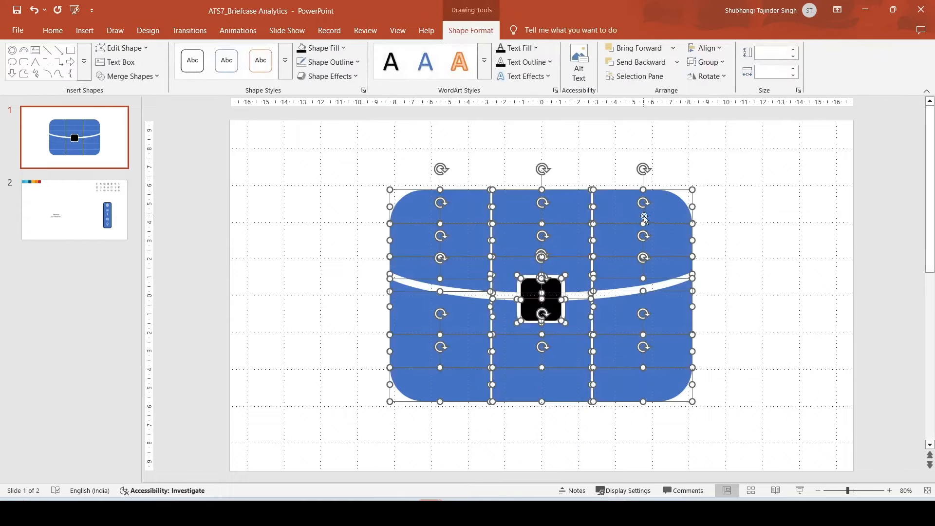
left_click_drag(652, 217, 656, 240)
left_click(761, 246)
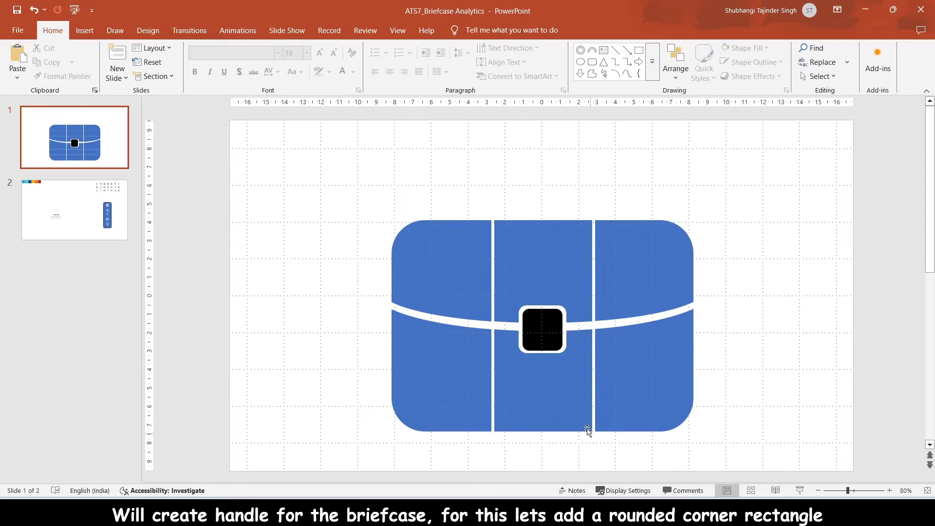
Step: Draw a rounded rectangle about 5.85 cm wide above the briefcase's left side, with fully rounded ends and a height of 0.4 cm
left_click(85, 30)
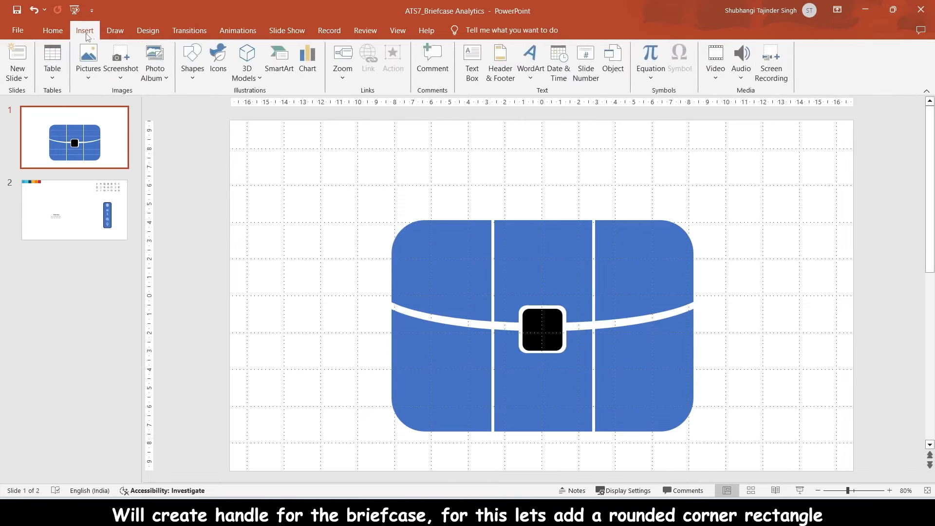
left_click(190, 63)
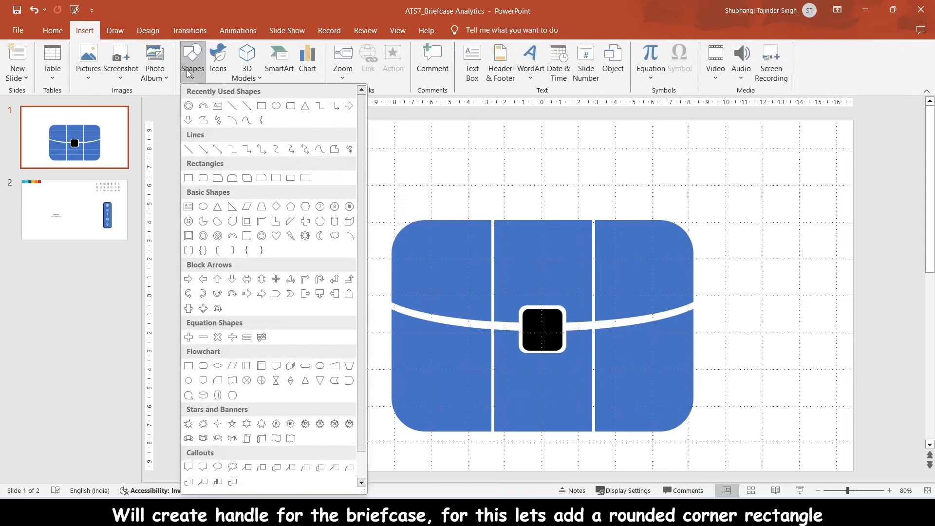
left_click(203, 180)
left_click_drag(280, 177, 388, 198)
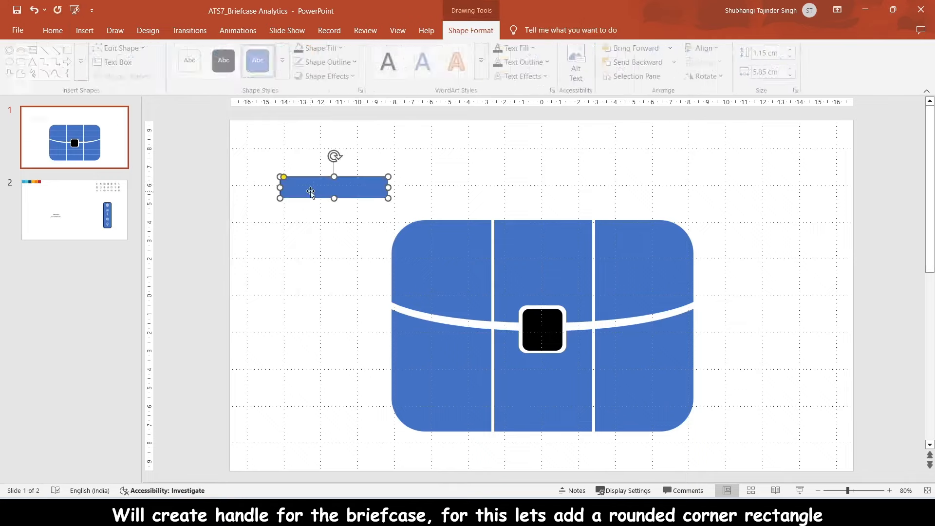
left_click_drag(284, 177, 333, 191)
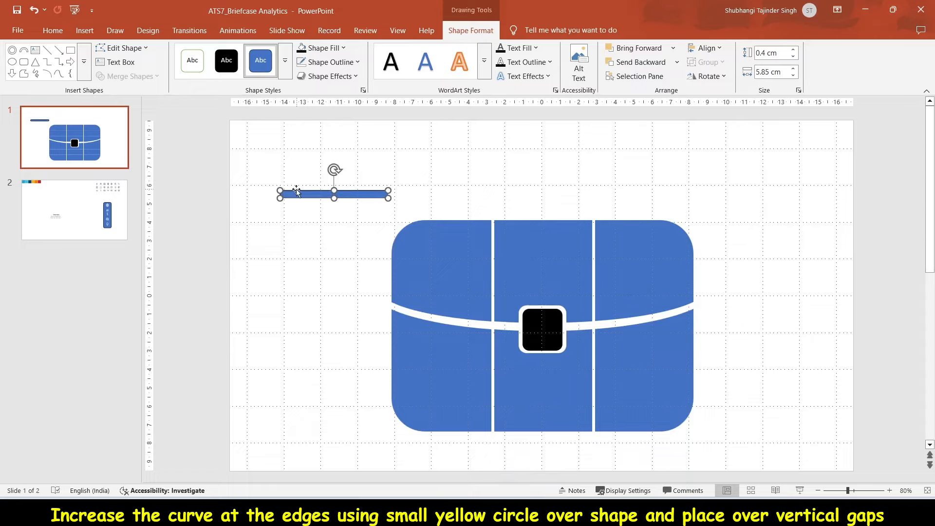
Step: Shorten the thin rounded bar to a width of 2.3 cm
left_click_drag(281, 198, 349, 197)
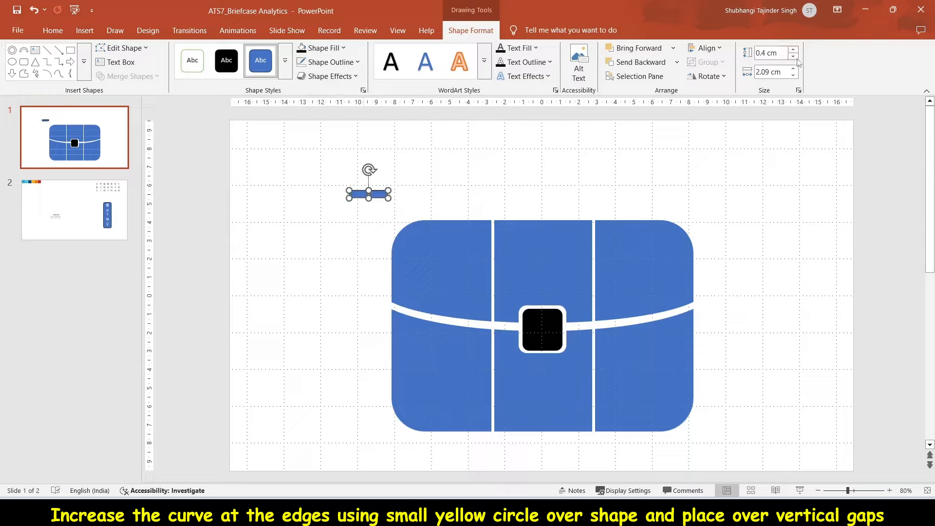
left_click(793, 69)
left_click(793, 68)
left_click(793, 69)
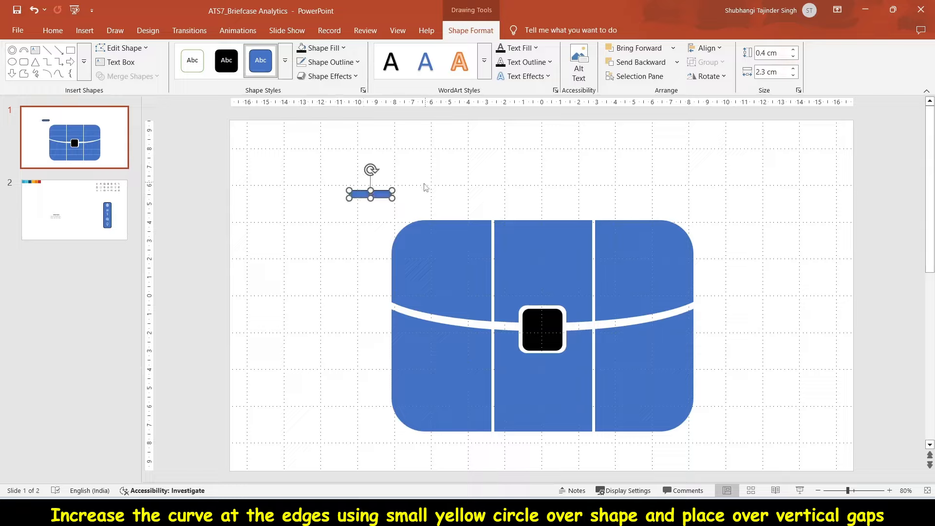
Step: Place the rounded bar just above the briefcase, centred over the left vertical gap, and put a duplicate over the right gap
left_click_drag(381, 198, 500, 215)
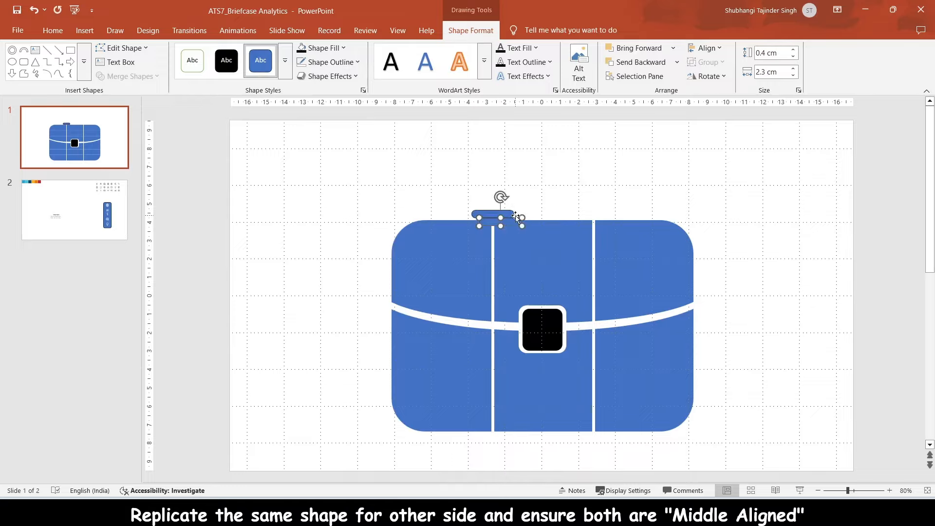
left_click_drag(508, 215, 606, 213)
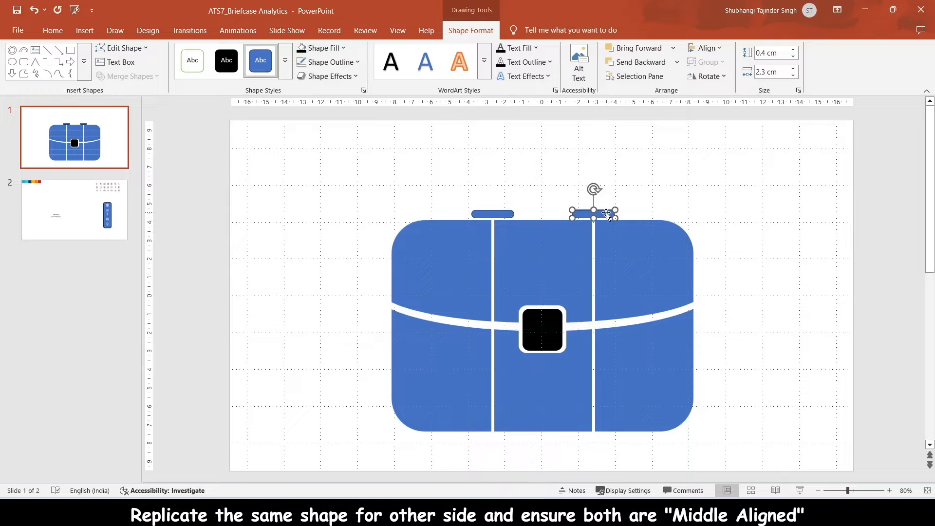
Step: Align the two small rounded bars above the briefcase to each other with Align Middle
left_click(506, 215, "shift")
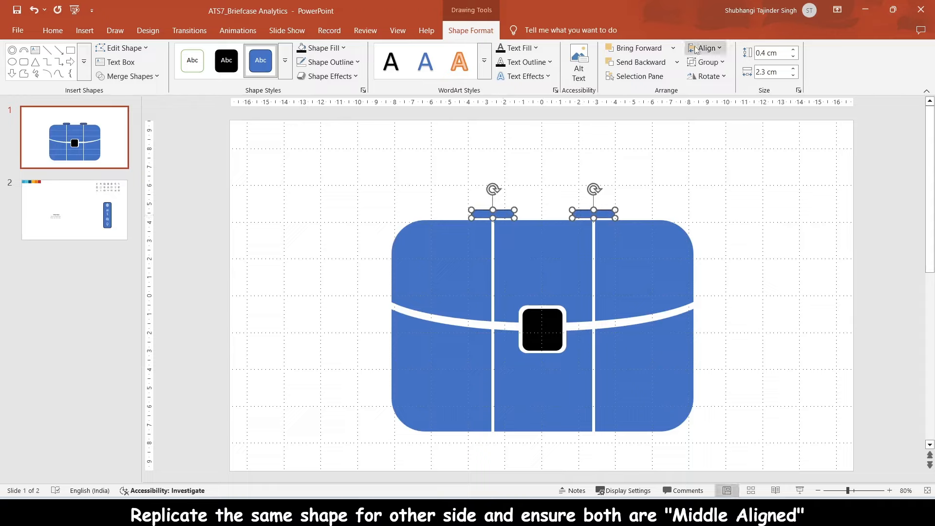
left_click(707, 48)
left_click(724, 124)
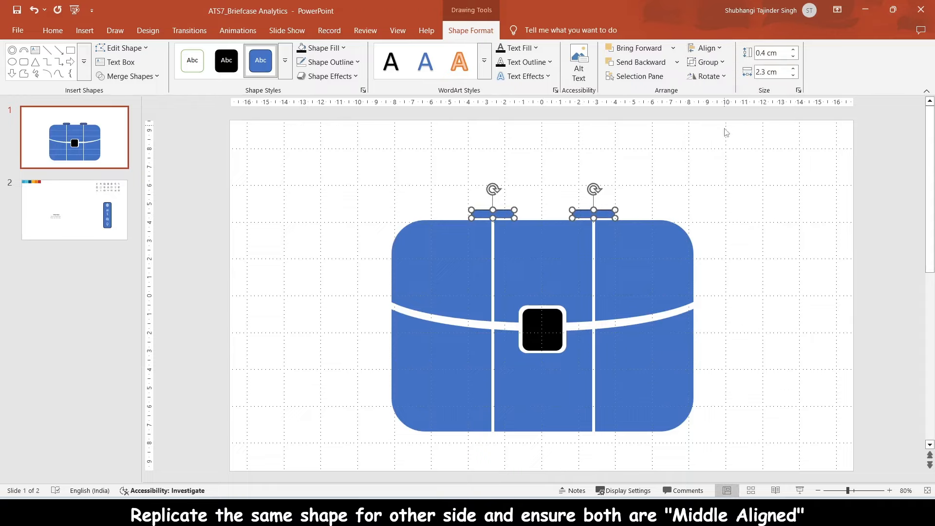
left_click(733, 229)
Step: Draw a Block Arc handle about 3.98 cm high and 6.35 cm wide, with its ends above the two rounded bars
left_click(85, 30)
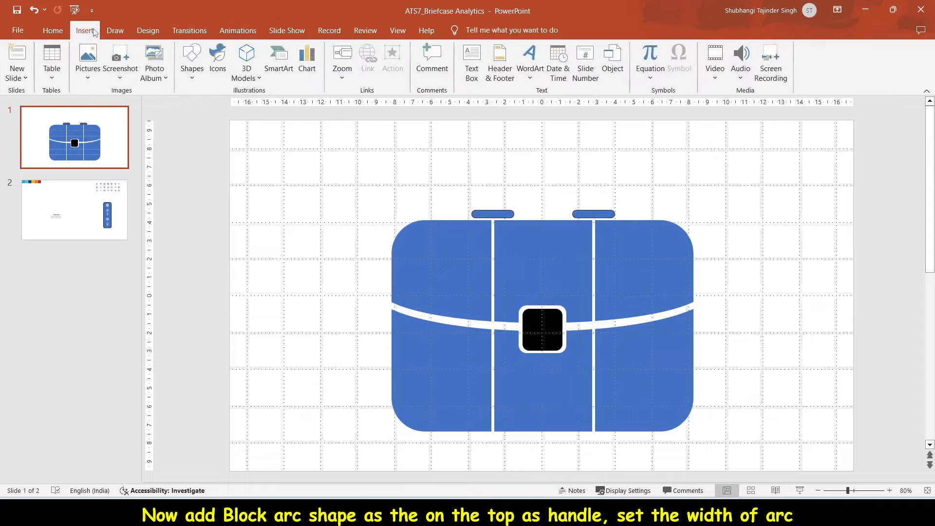
left_click(192, 62)
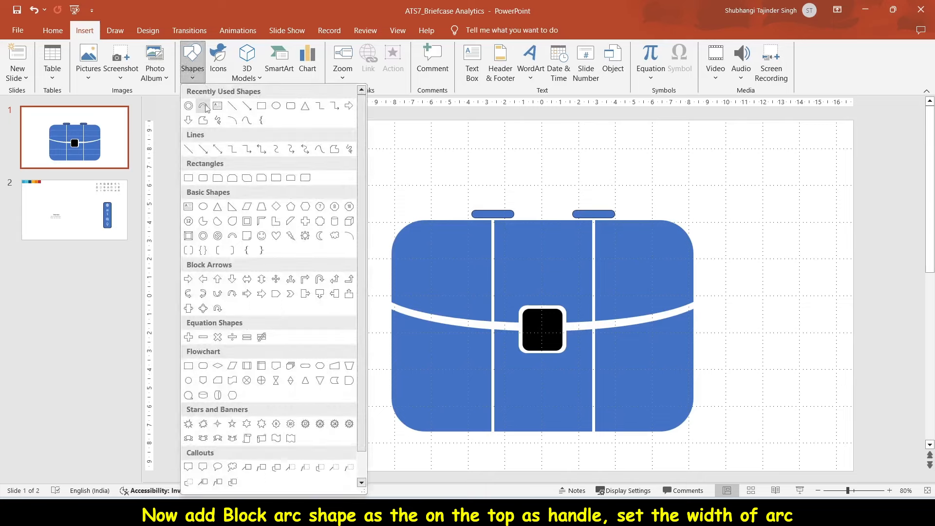
left_click(208, 108)
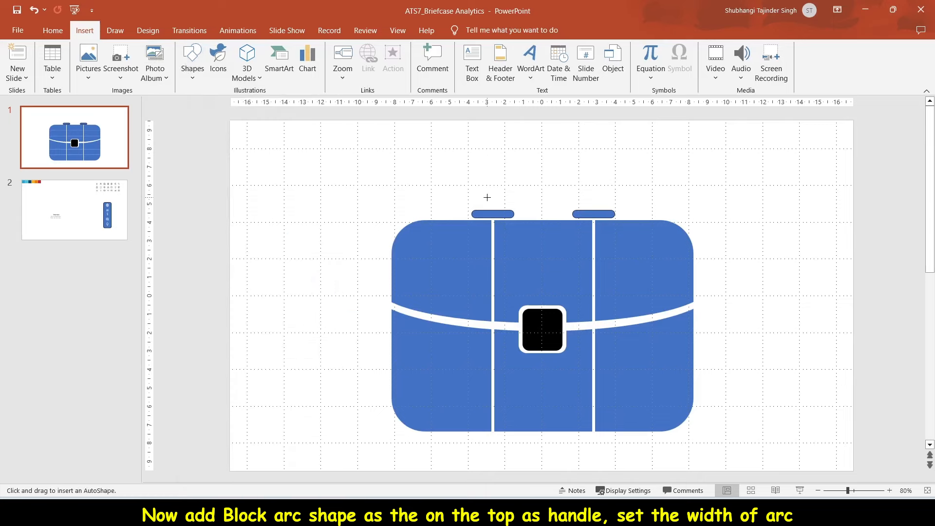
left_click_drag(487, 207, 561, 189)
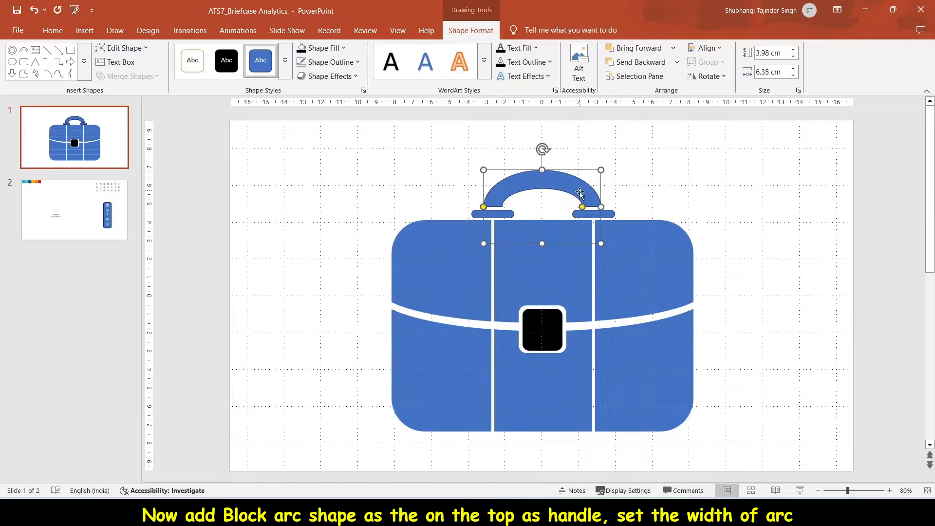
left_click_drag(604, 204, 590, 207)
key("ctrl+z")
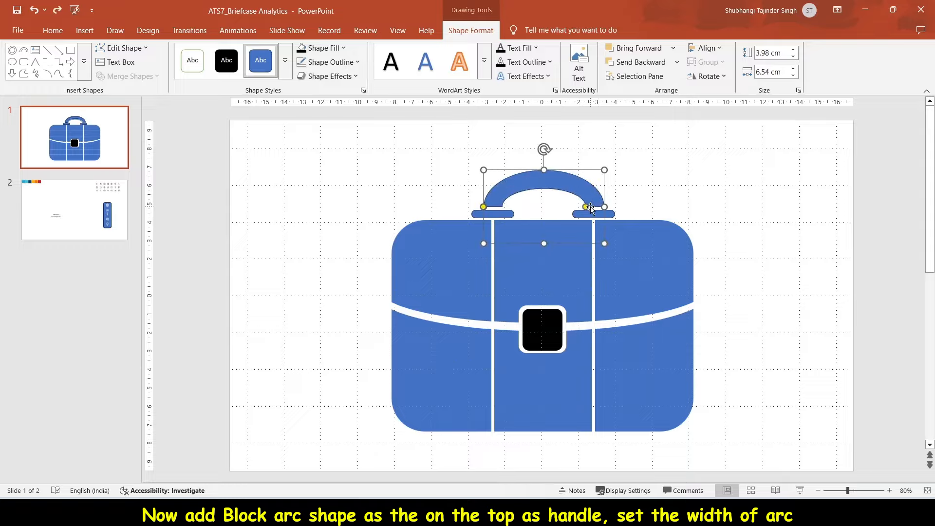
left_click_drag(484, 209, 490, 206)
key("ctrl+z")
Step: Make the handle arc's band slightly thinner and narrow the arc to about 6.33 cm, so its ends sit over the two bars
left_click_drag(586, 208, 591, 211)
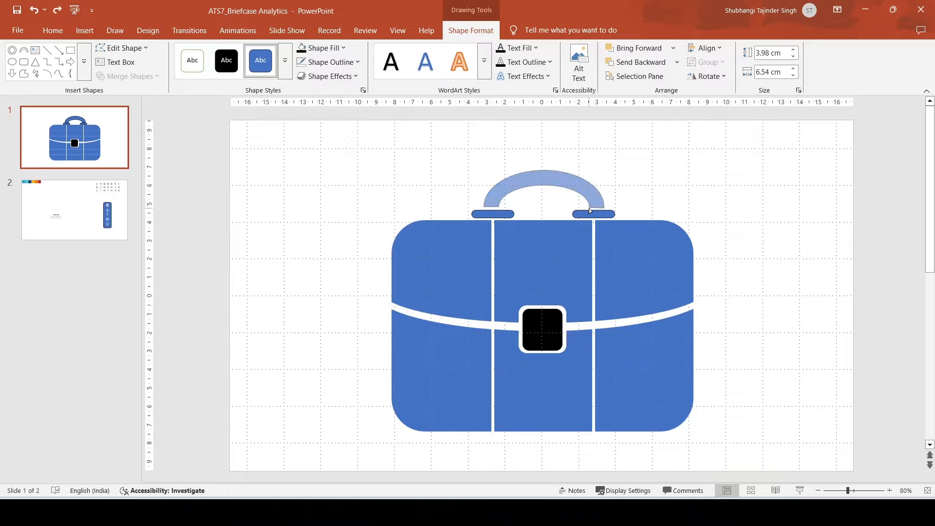
left_click_drag(590, 211, 591, 211)
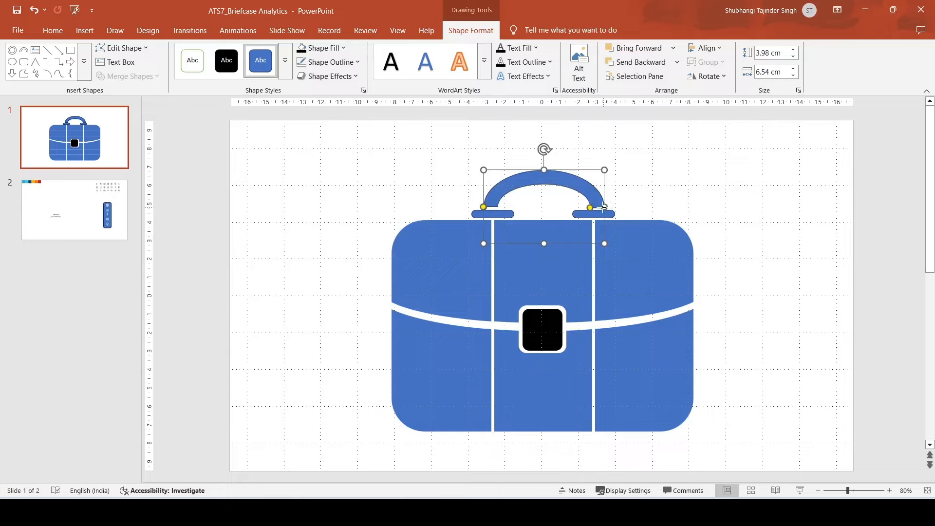
left_click_drag(602, 206, 601, 208)
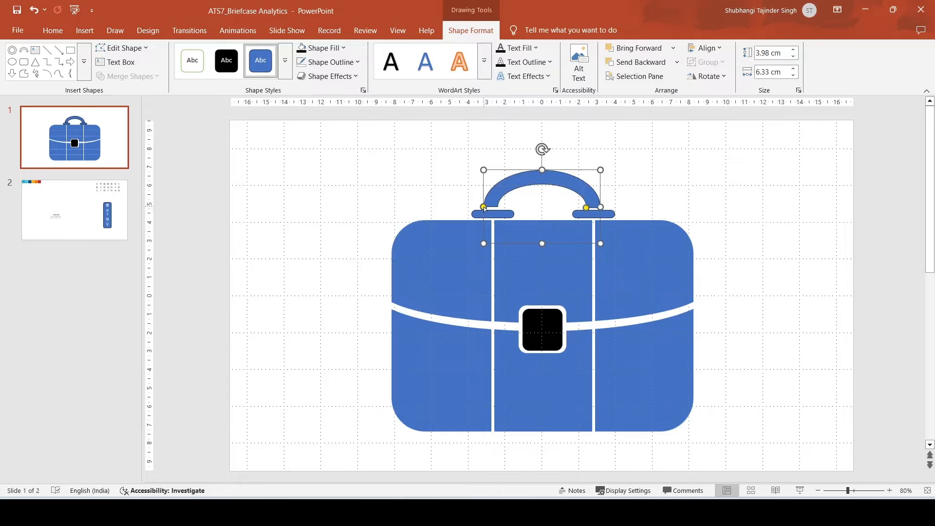
left_click_drag(484, 208, 485, 211)
Step: Hide the gridlines on the slide
left_click(712, 204)
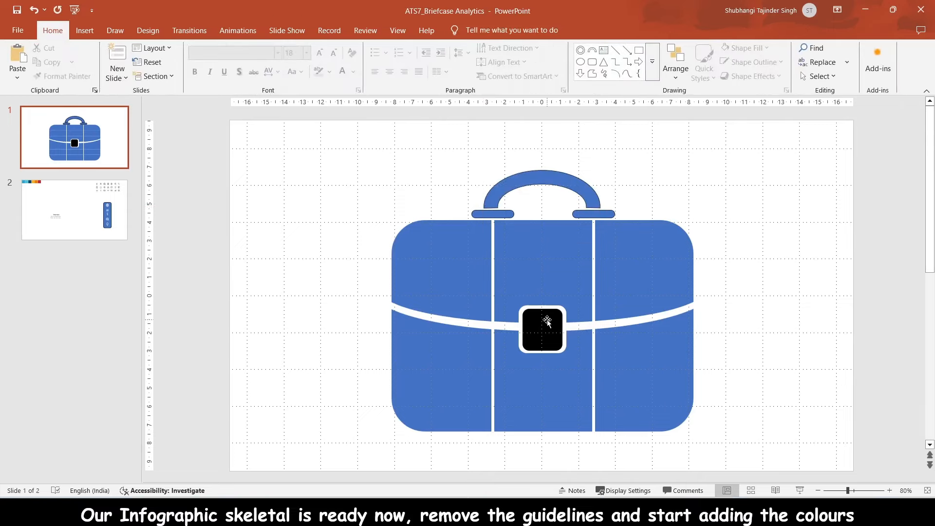
left_click(398, 30)
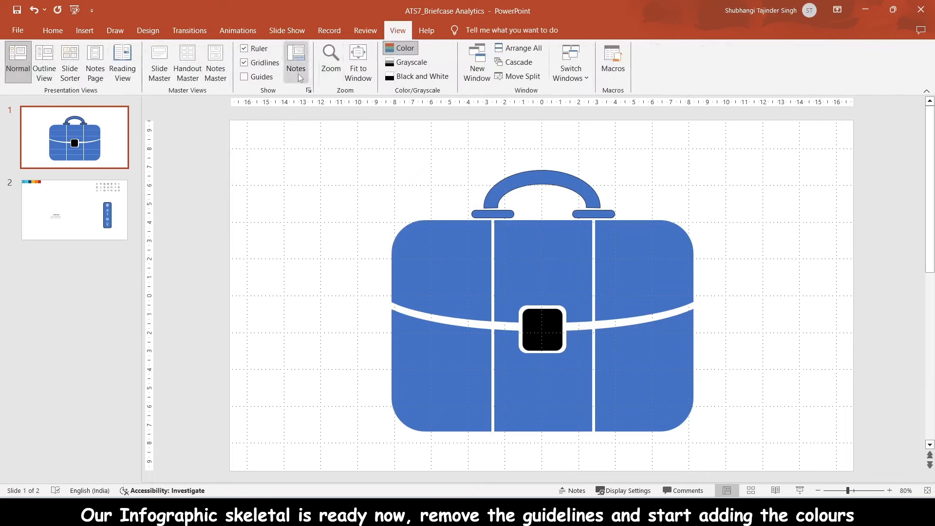
Step: Remove the outline from the clasp, handle arc and both rounded bars, and fill them all with black
left_click(543, 331)
left_click(516, 192, "shift")
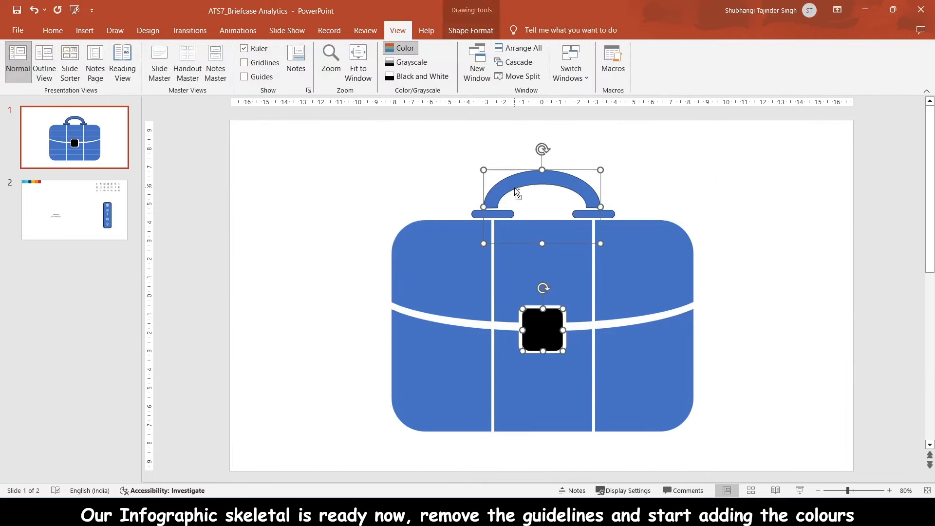
left_click(496, 213, "shift")
left_click(470, 31)
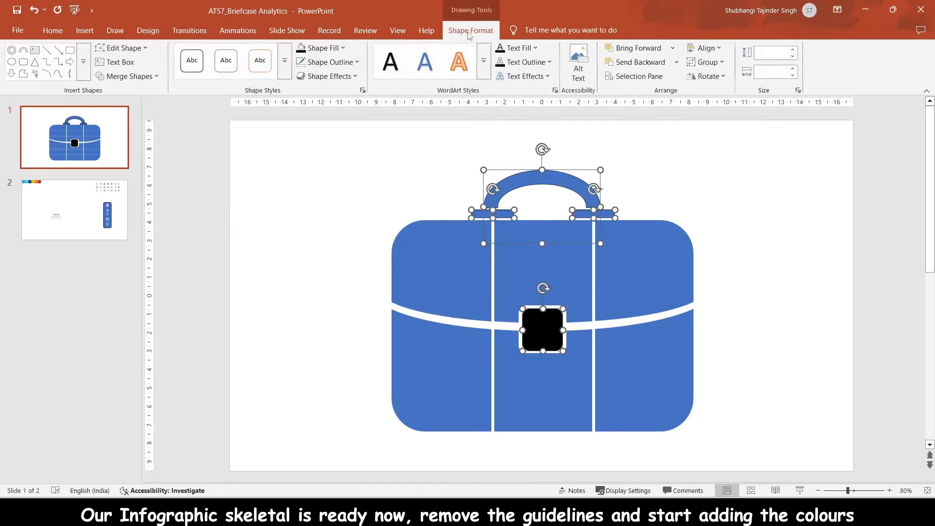
left_click(329, 62)
left_click(336, 304)
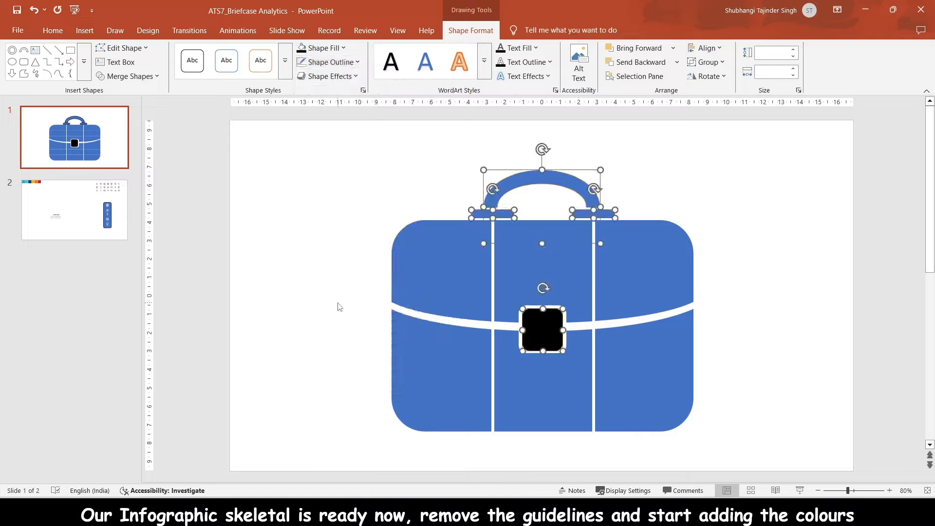
left_click(312, 51)
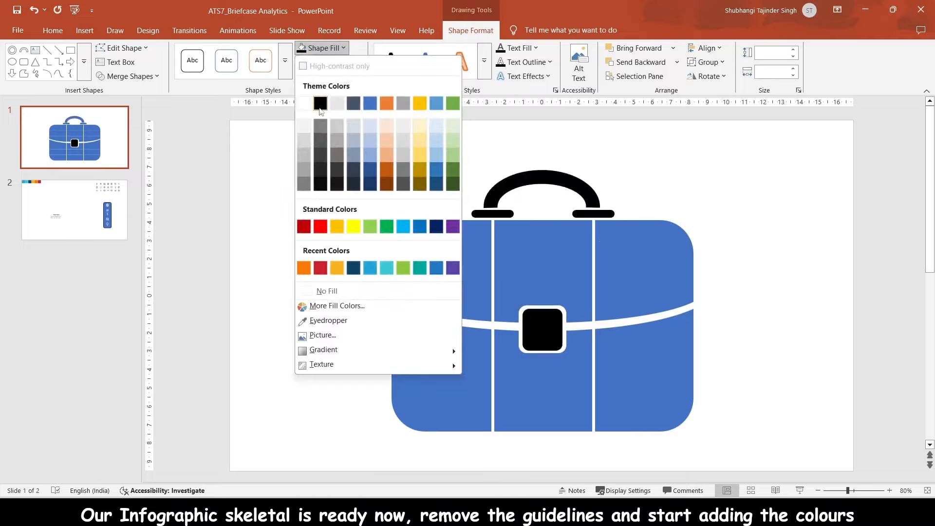
left_click(323, 106)
key("Escape")
Step: Paste the six-colour palette strip onto the slide and fill the briefcase's upper-left section, all three pieces, with its yellow using the Eyedropper
key("ctrl+v")
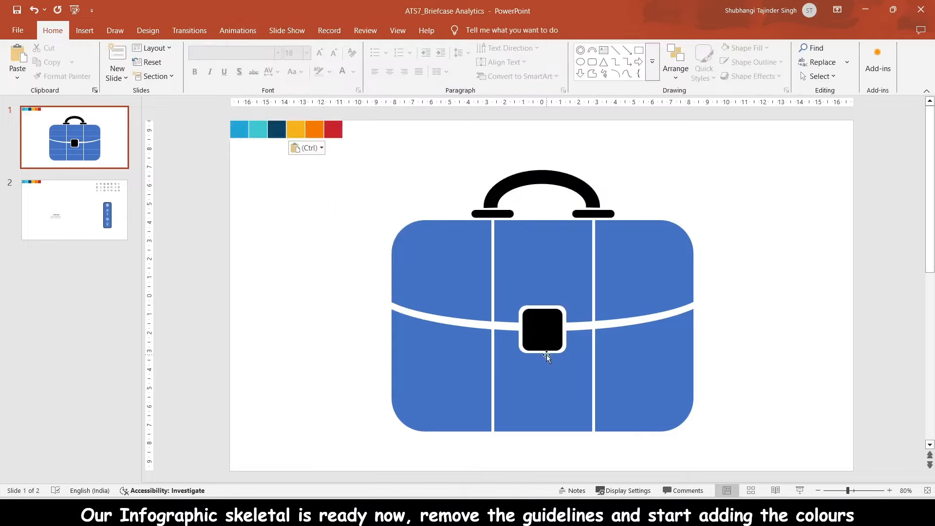
left_click(456, 307)
left_click(459, 271, "shift")
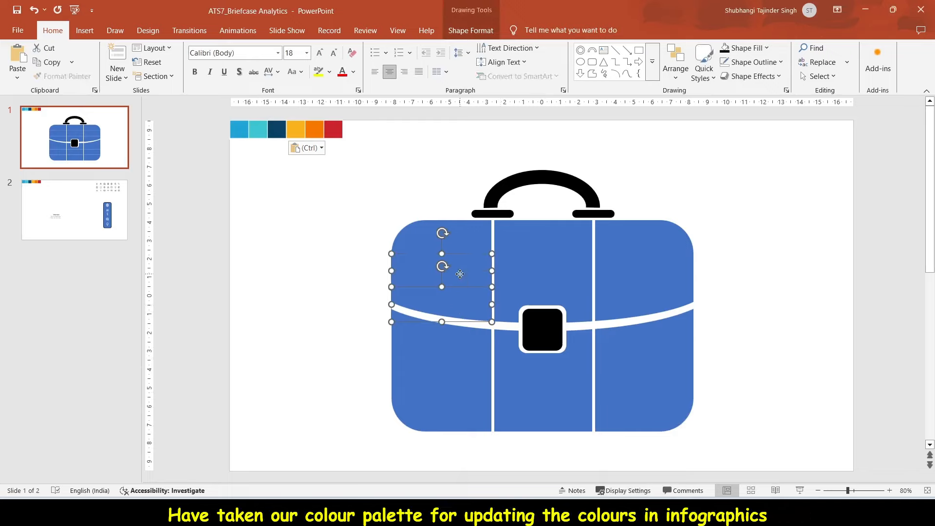
left_click(461, 244, "shift")
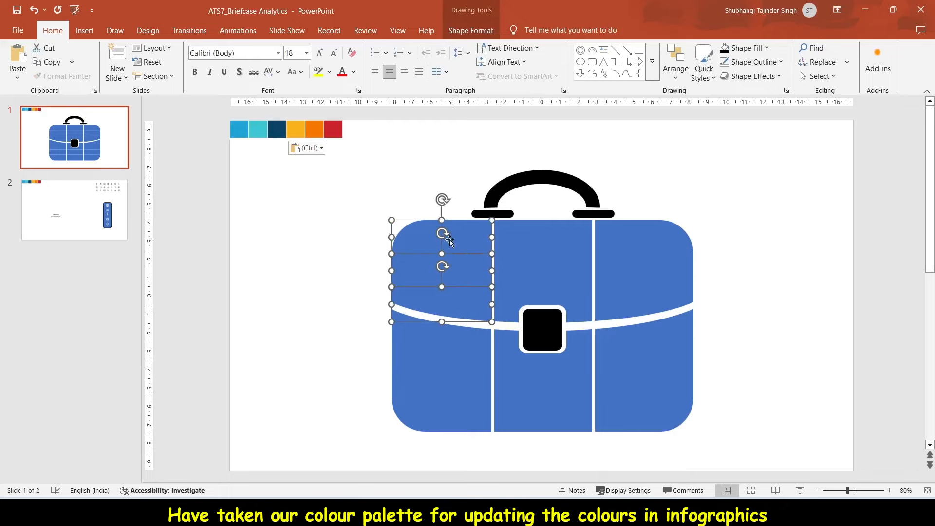
left_click(460, 32)
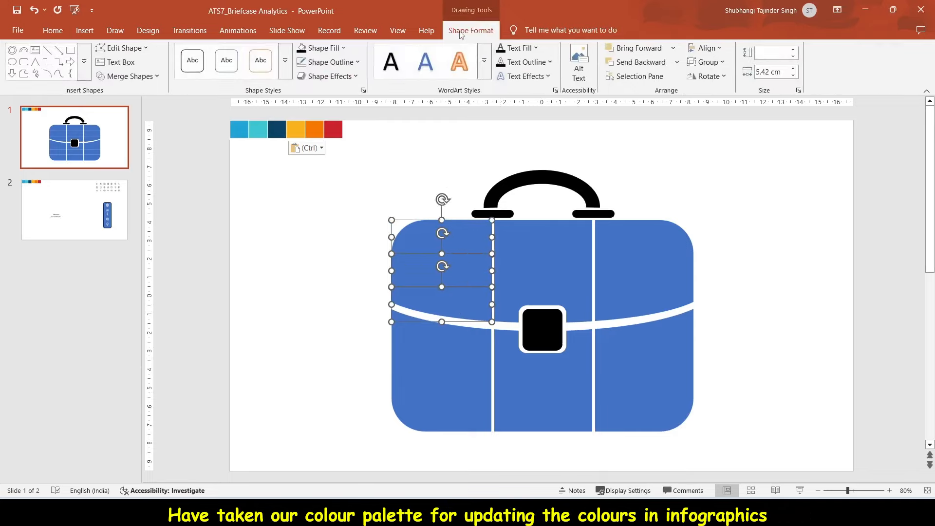
left_click(343, 48)
left_click(328, 320)
left_click(300, 140)
Step: Select the three pieces of the briefcase's upper-middle section and start the Eyedropper for their fill colour
left_click(542, 256)
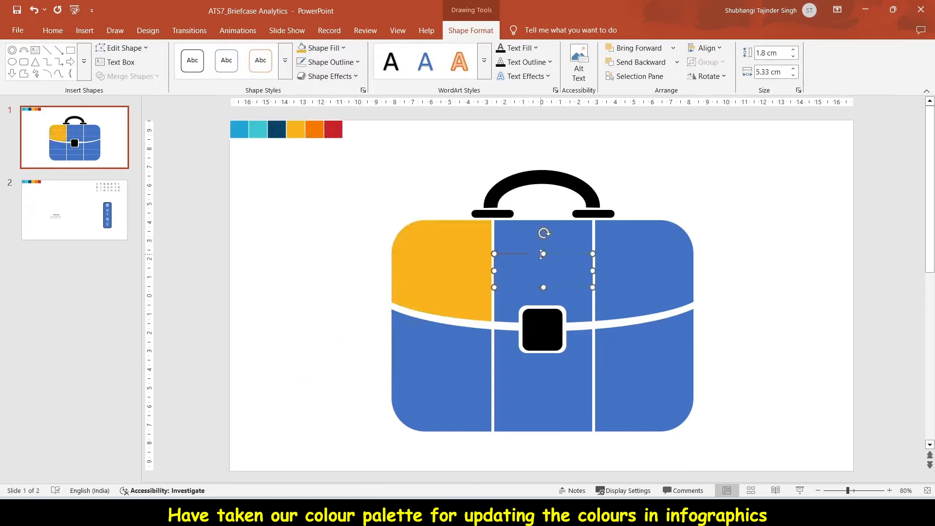
left_click(565, 241, "shift")
left_click(583, 305, "shift")
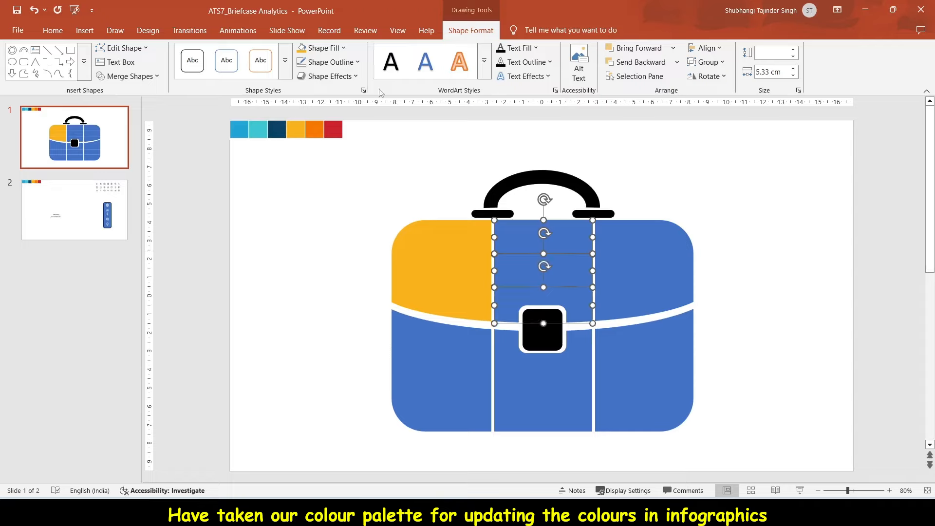
left_click(342, 48)
left_click(329, 319)
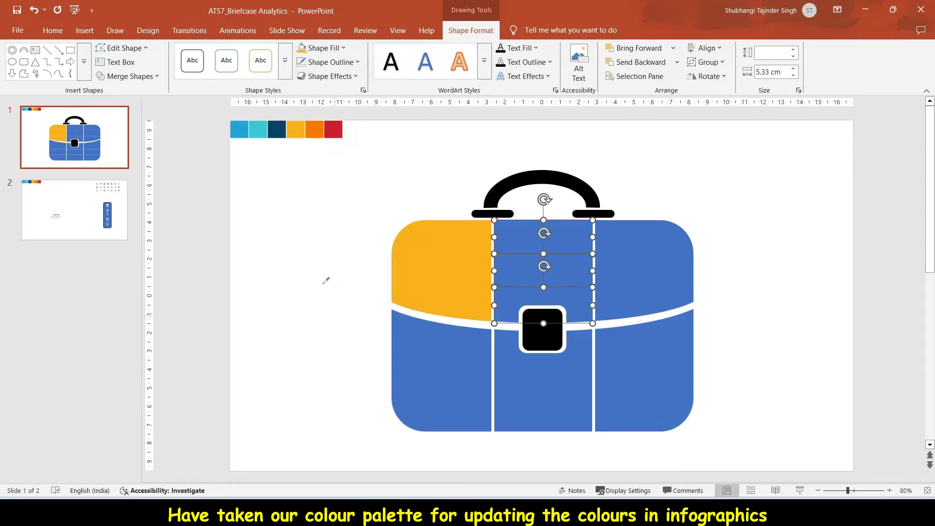